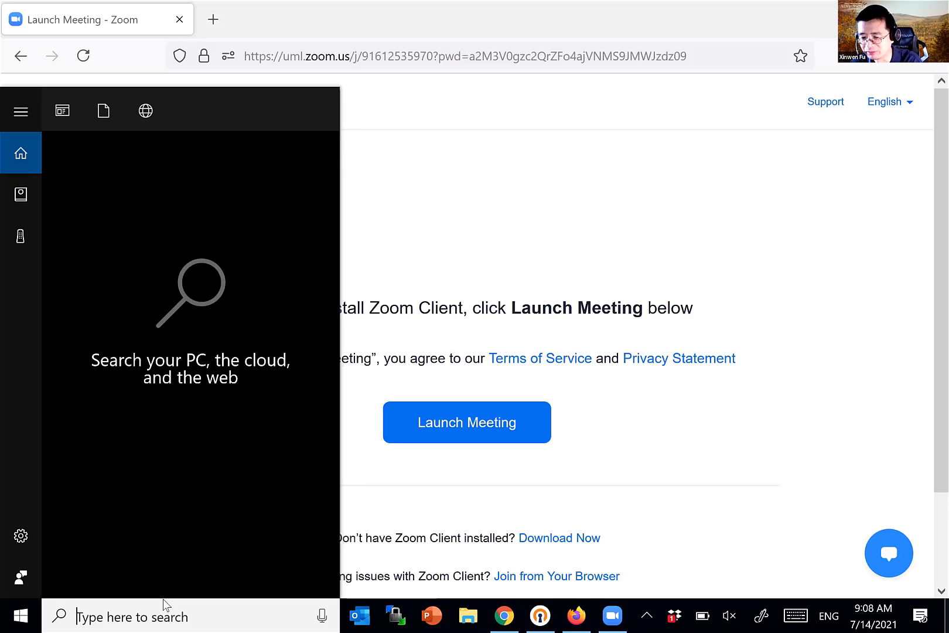
- Search 're' to find Remote Desktop Connection, then reveal the hidden system tray icons
text(re)
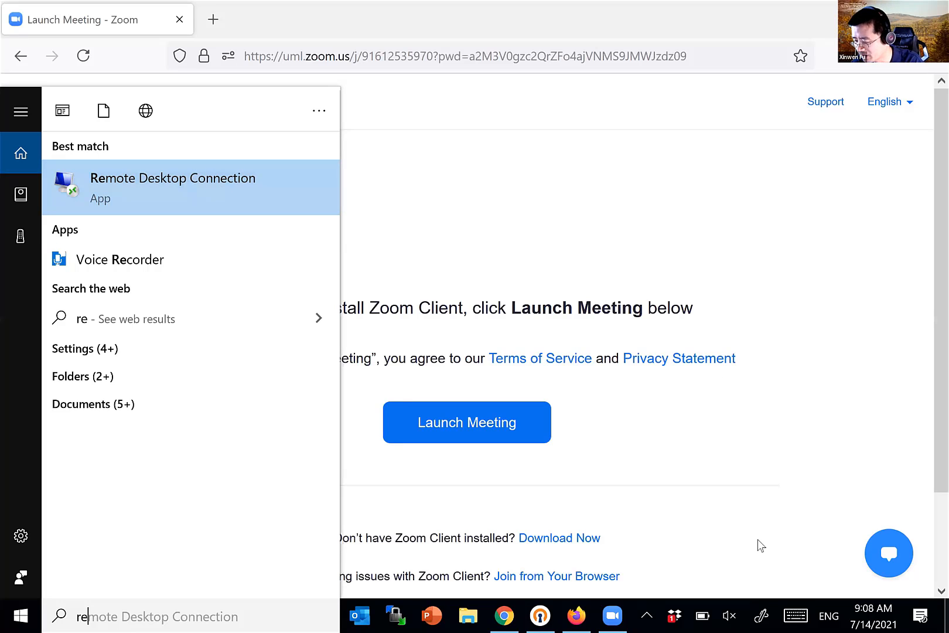
click(647, 615)
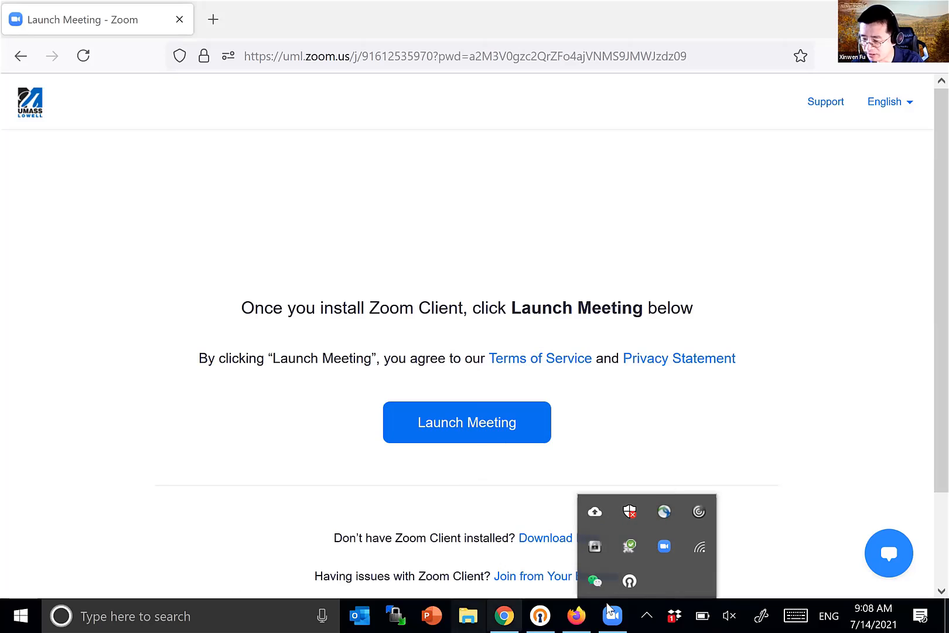
- Check that the OpenVPN Connect profile 129.63.197.27 is connected, then close its menu
right_click(630, 582)
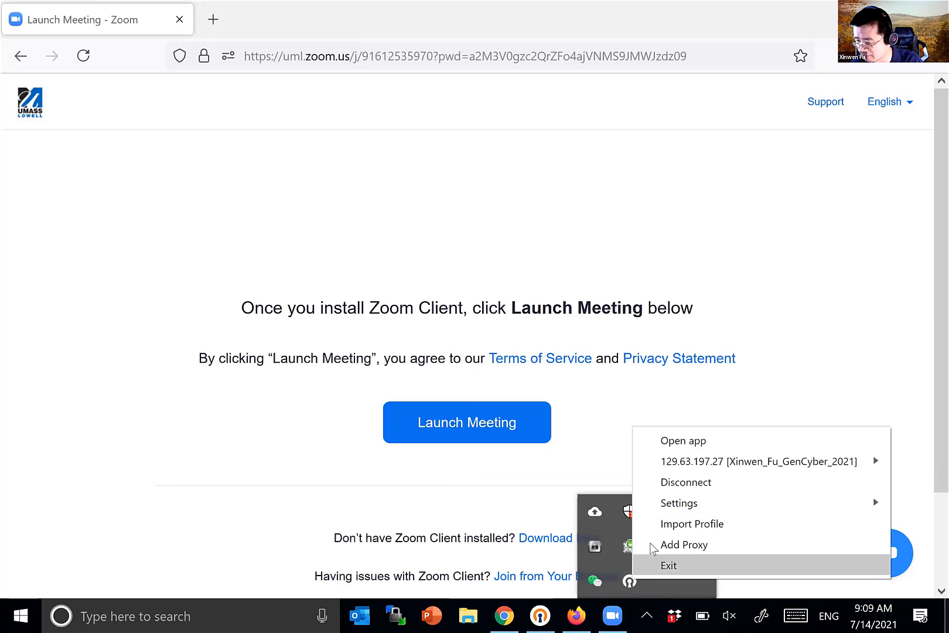
mouse_move(702, 463)
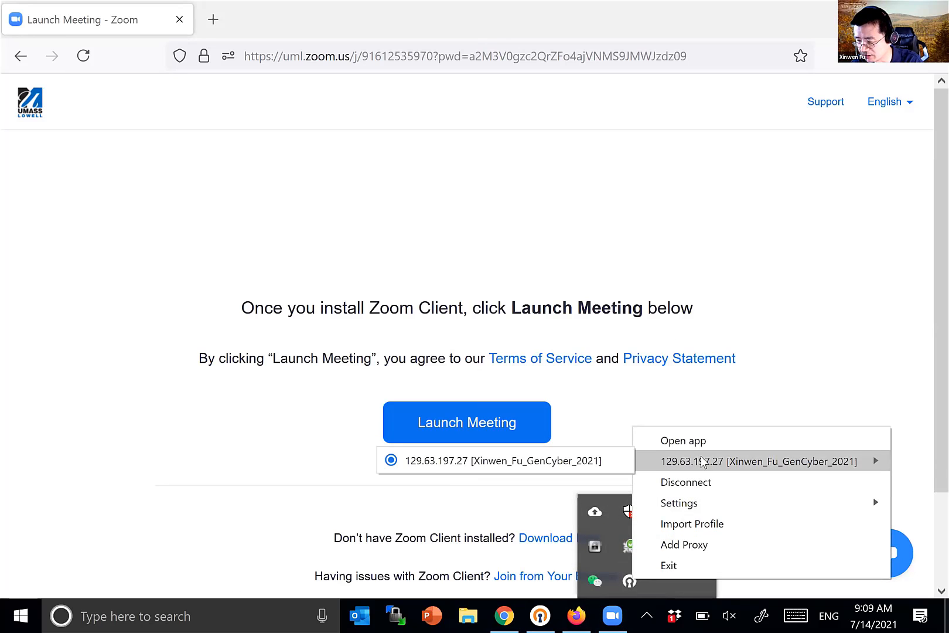
click(239, 399)
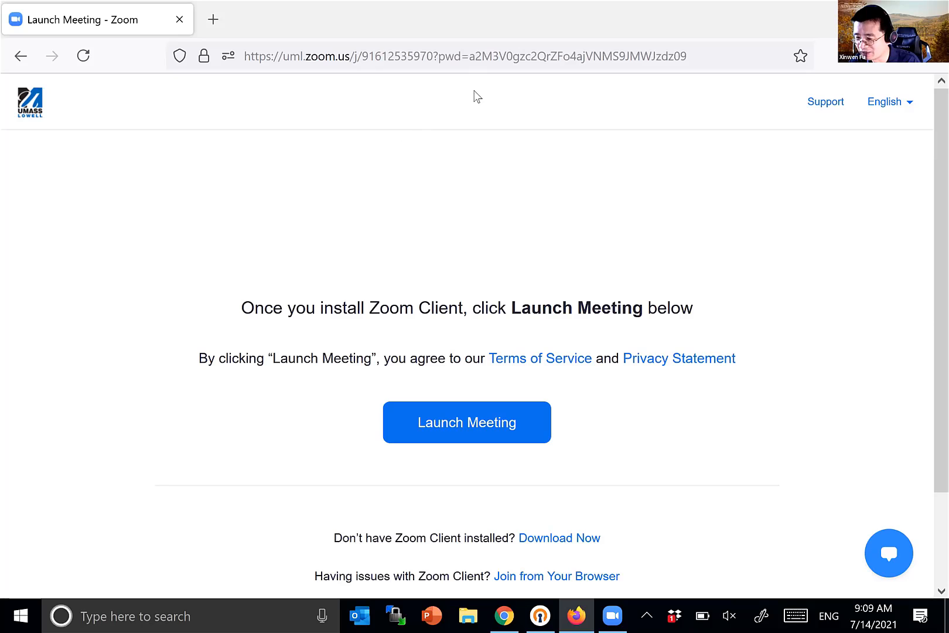
- Search Windows for 'store', replacing the mistyped 'go', and open Microsoft Store
click(217, 615)
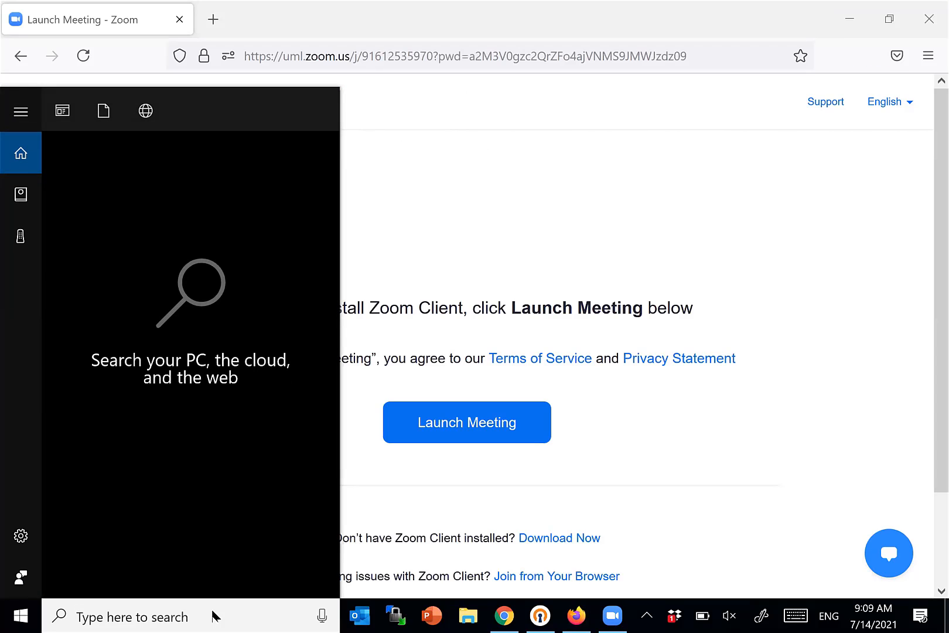
text(go)
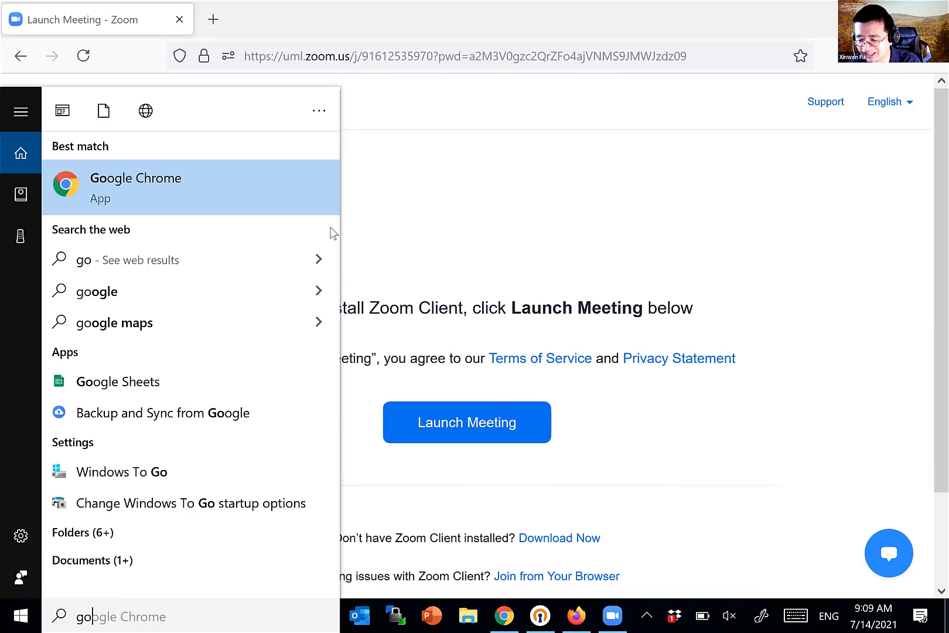
drag(103, 612, 50, 610)
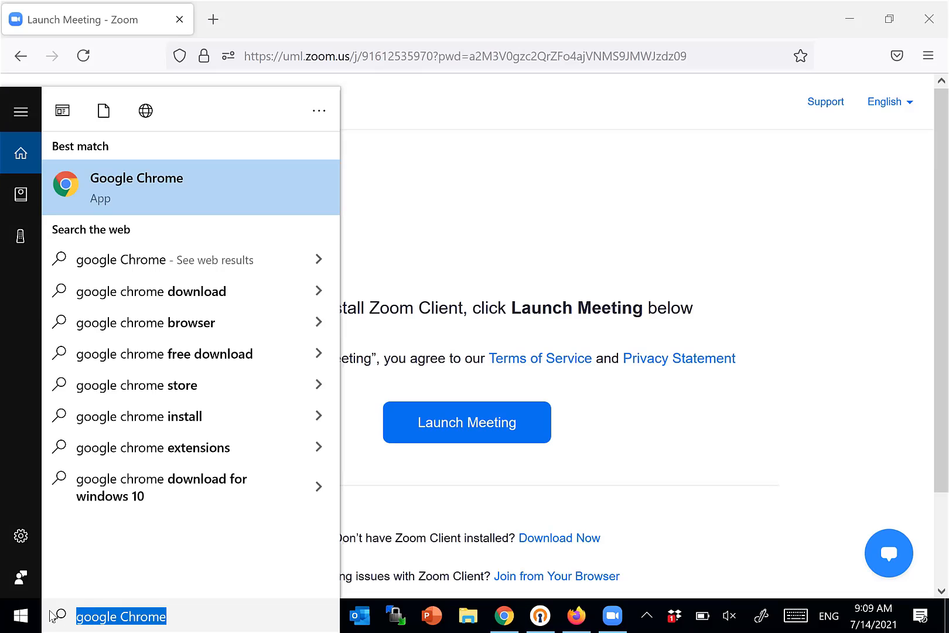
text(store)
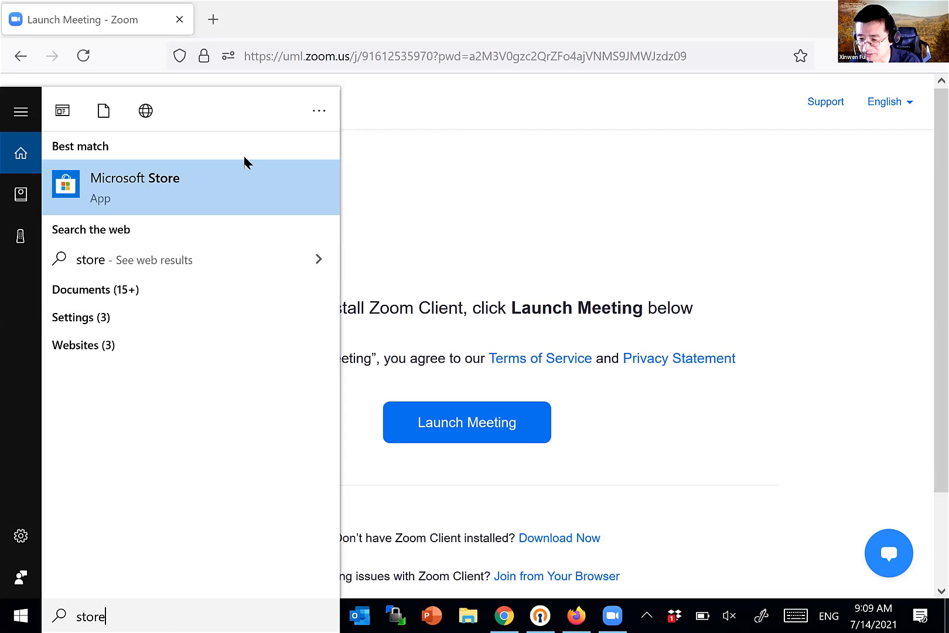
click(229, 188)
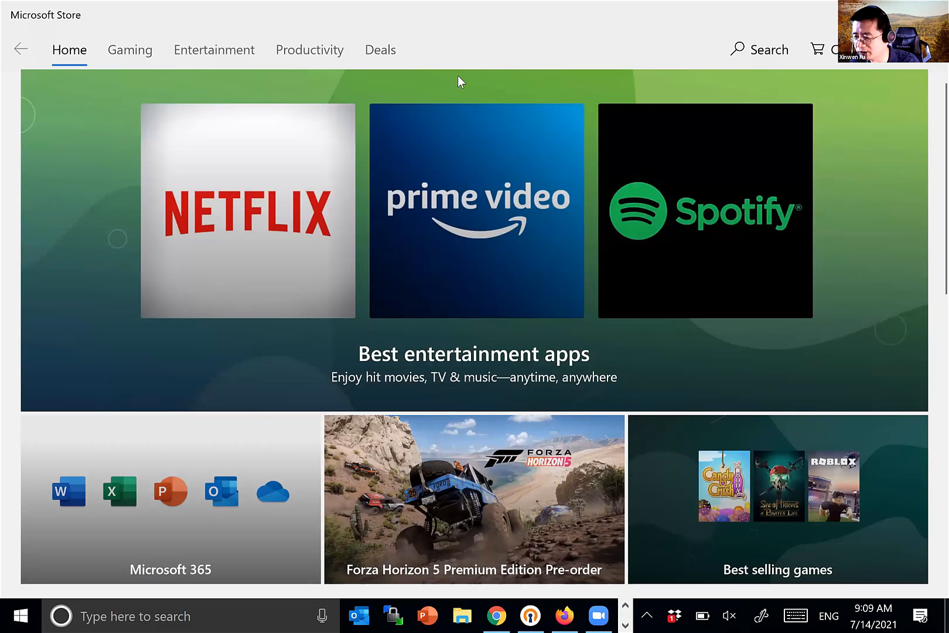
- Search the Store for 'remote desktop' and open the Microsoft Remote Desktop product page
click(758, 54)
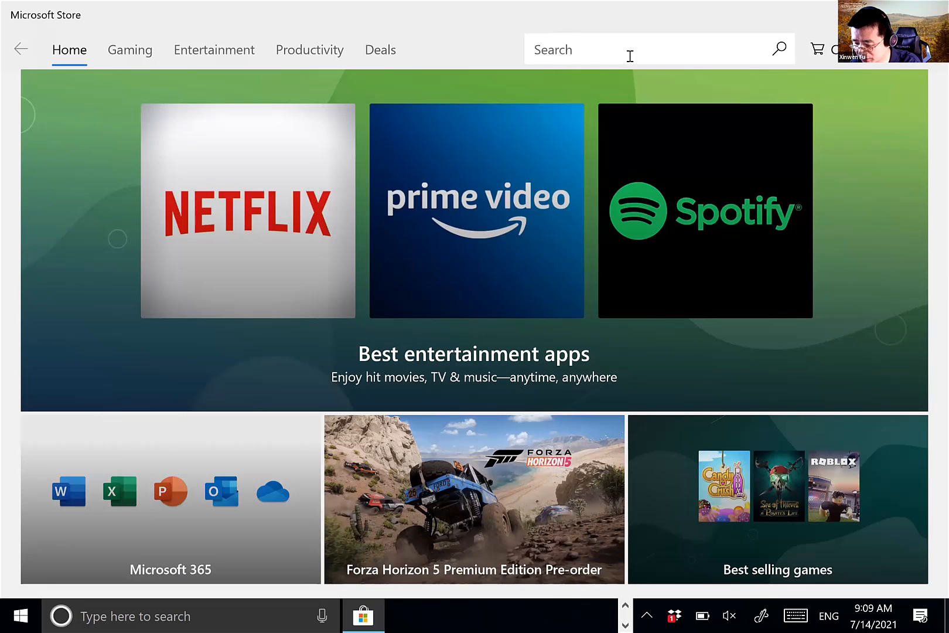
text(remote)
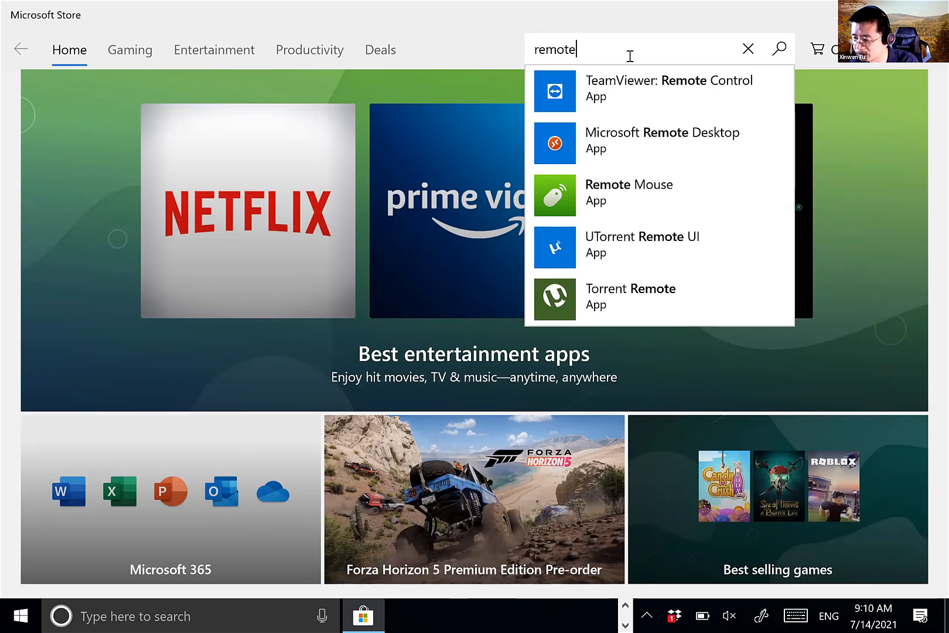
text(desktop)
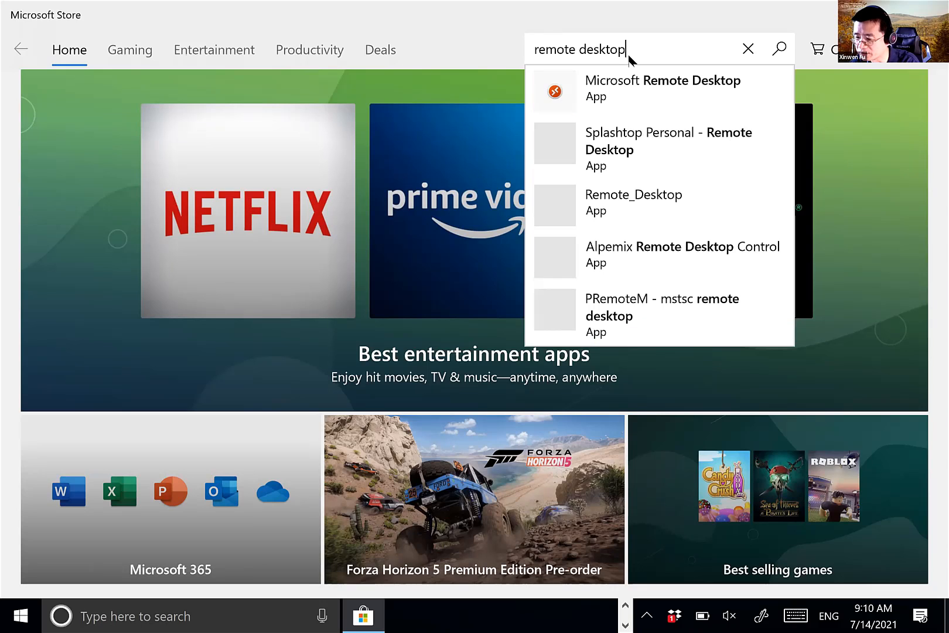
key(Return)
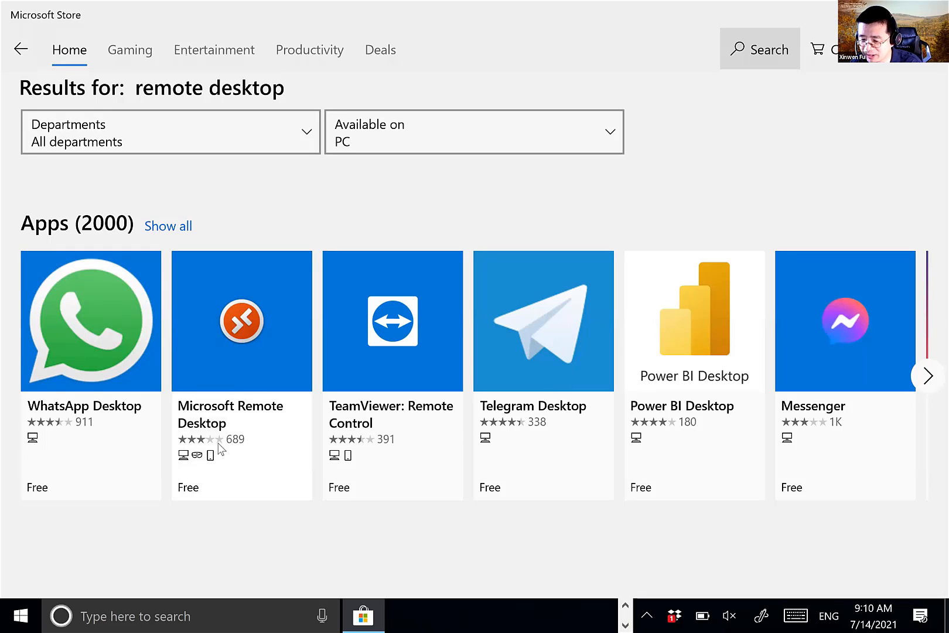
click(254, 319)
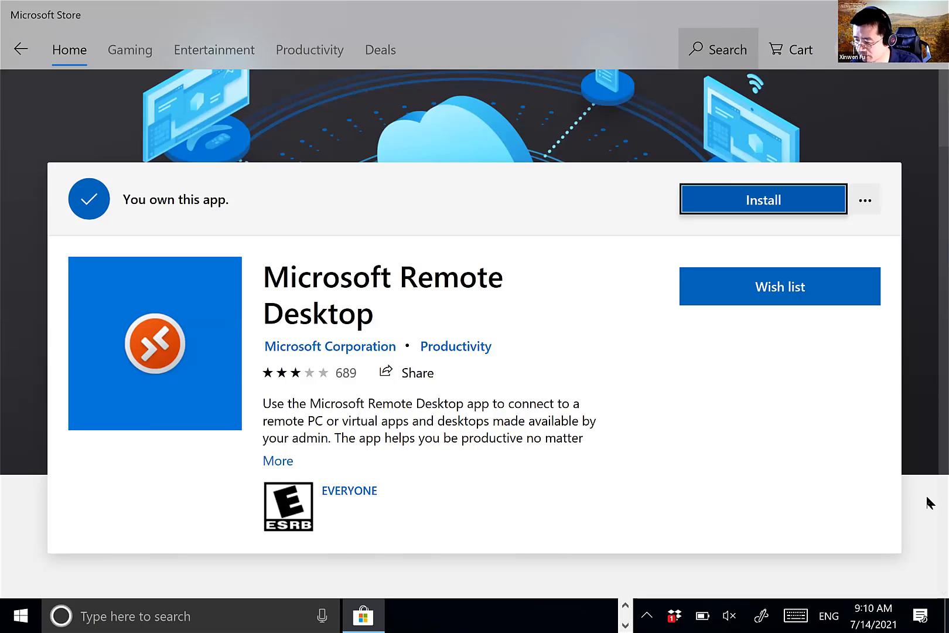
- Install Microsoft Remote Desktop from the Store and launch it
click(766, 200)
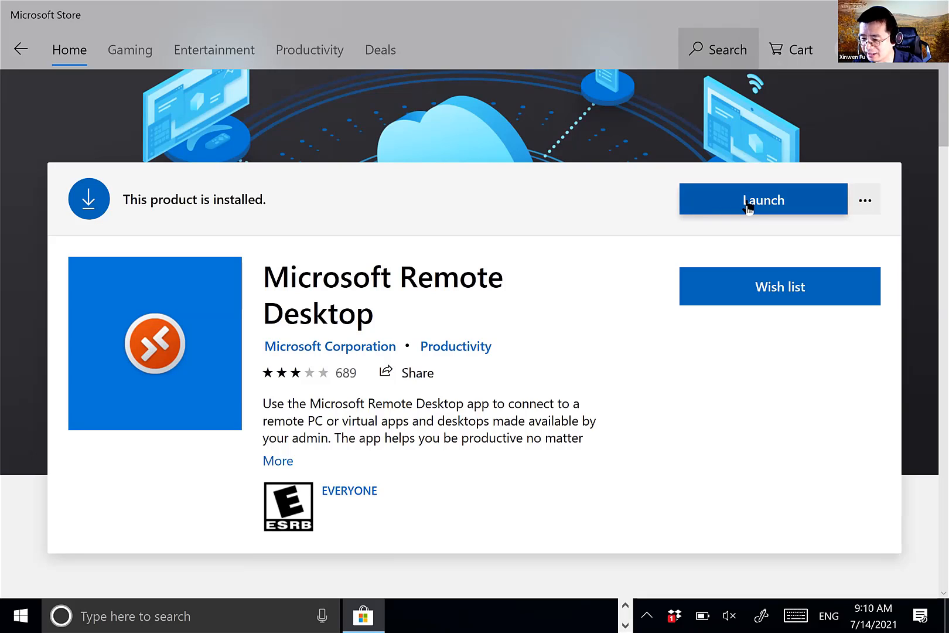
click(797, 205)
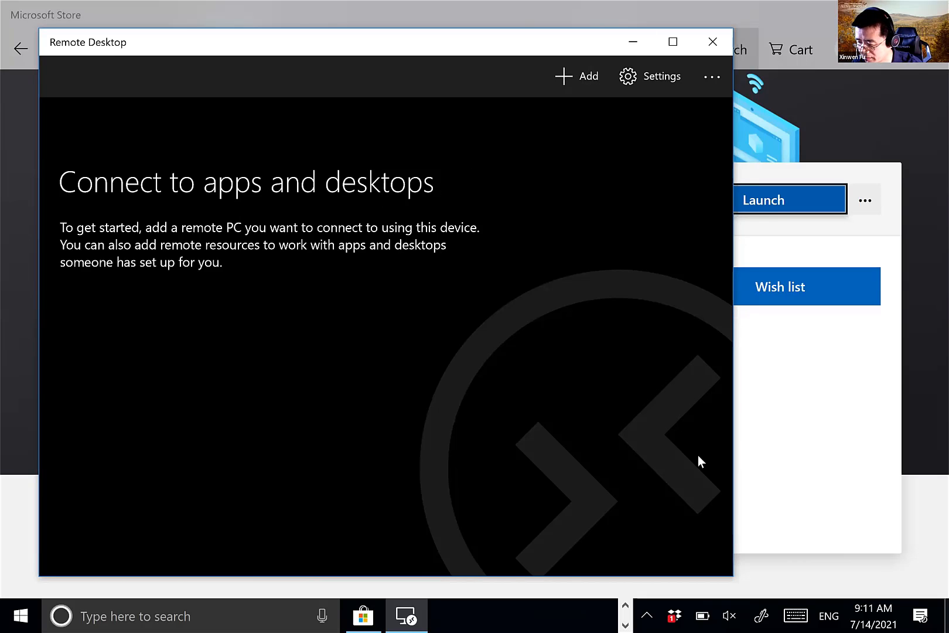
- Add a desktop with PC name 192.168.7.129 and maximize the Remote Desktop window
click(575, 85)
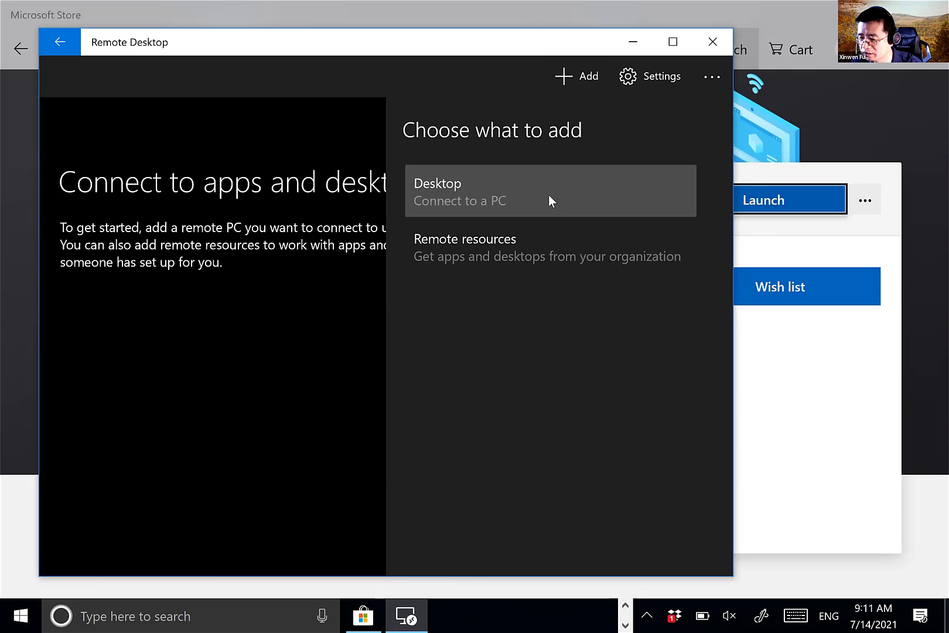
click(550, 196)
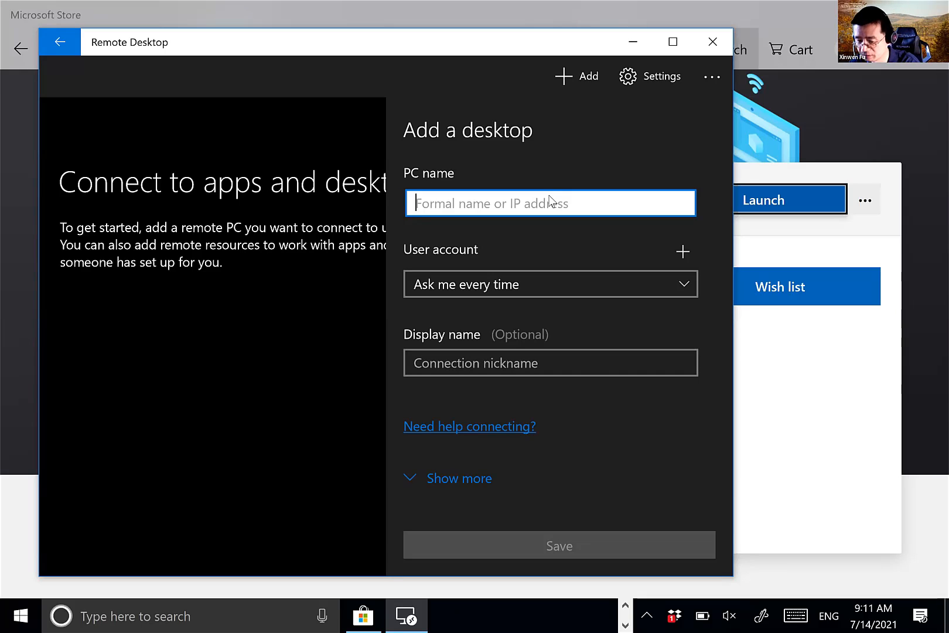
text(192)
key(BackSpace)
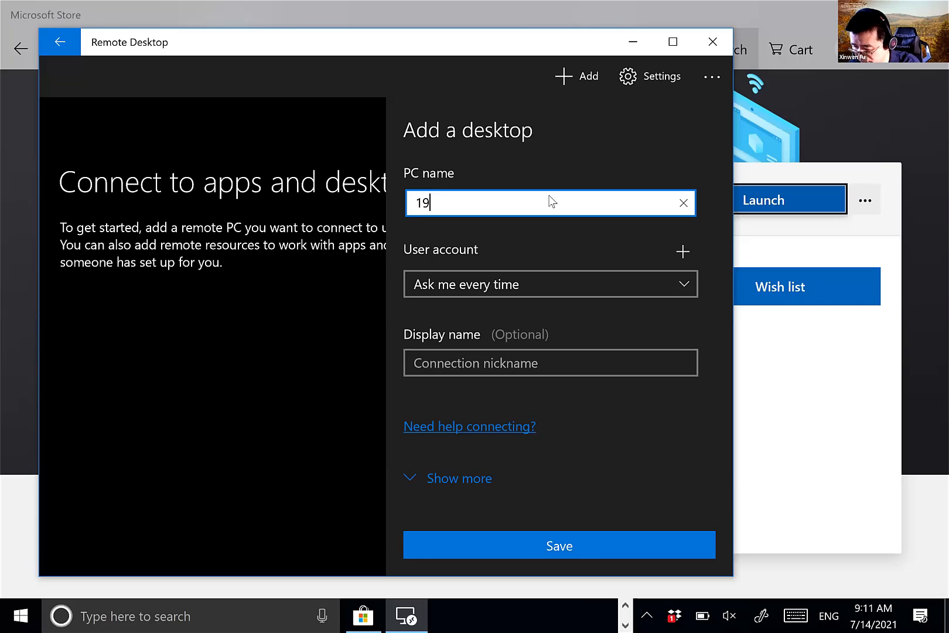
text(8)
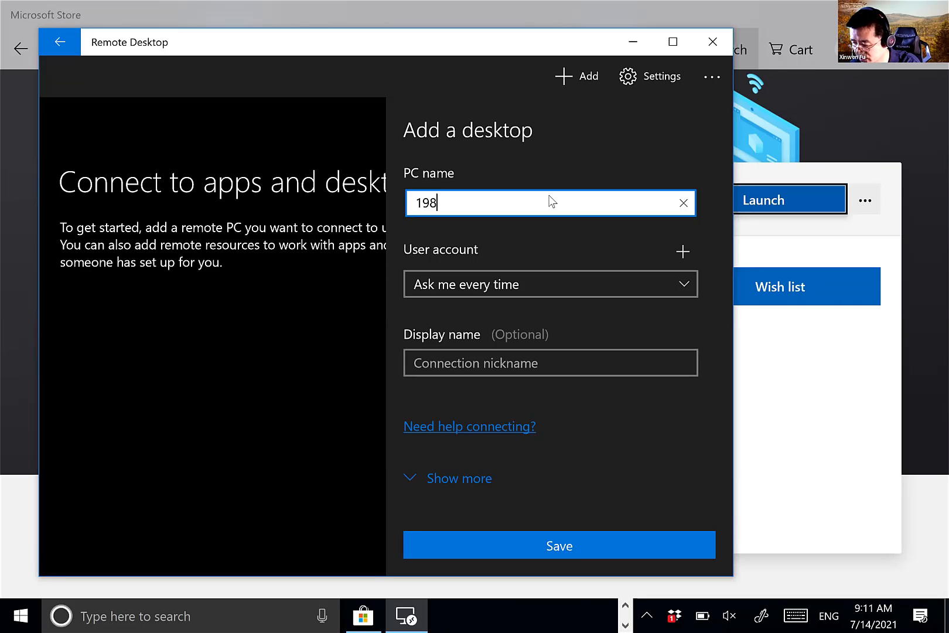
text(.1)
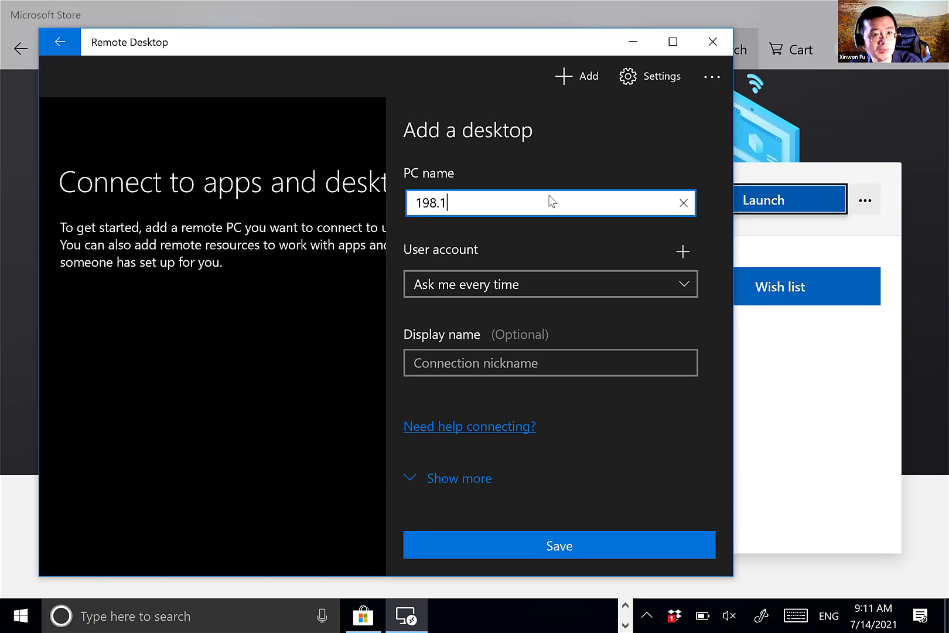
text(===)
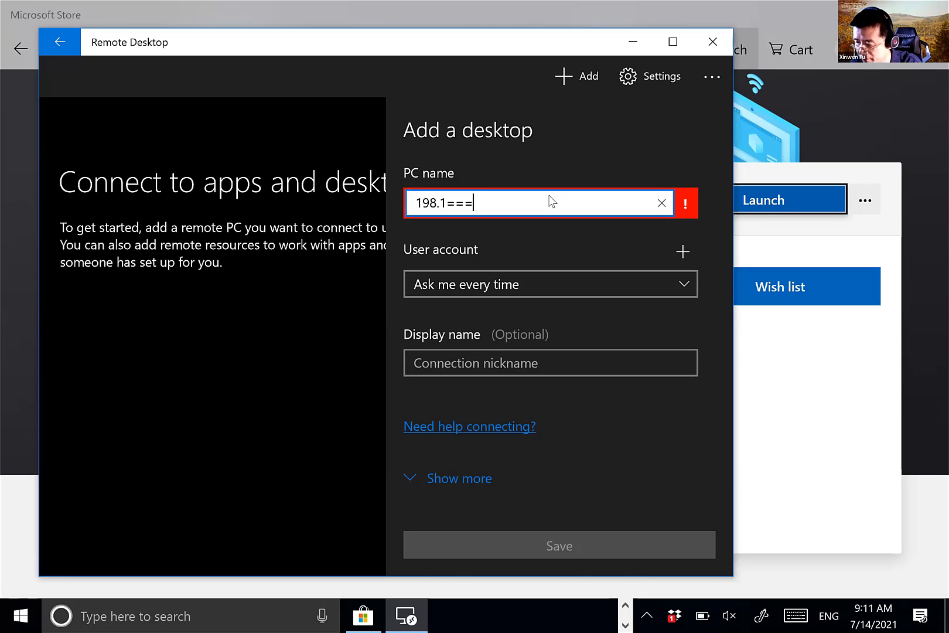
key(BackSpace)
key(BackSpace)
key(BackSpace)
key(BackSpace)
key(BackSpace)
text(2)
key(BackSpace)
key(BackSpace)
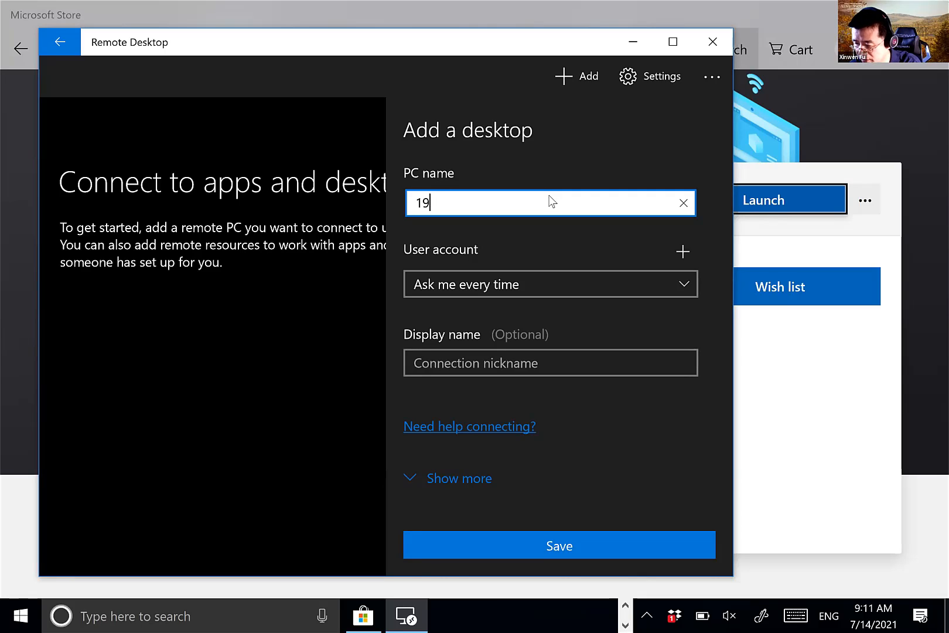
text(2.16)
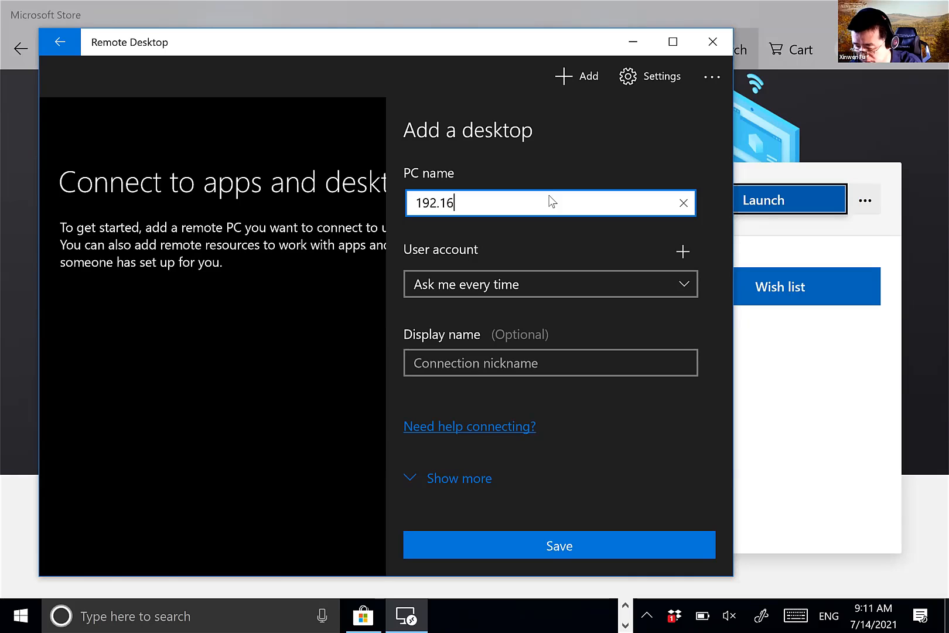
text(8)
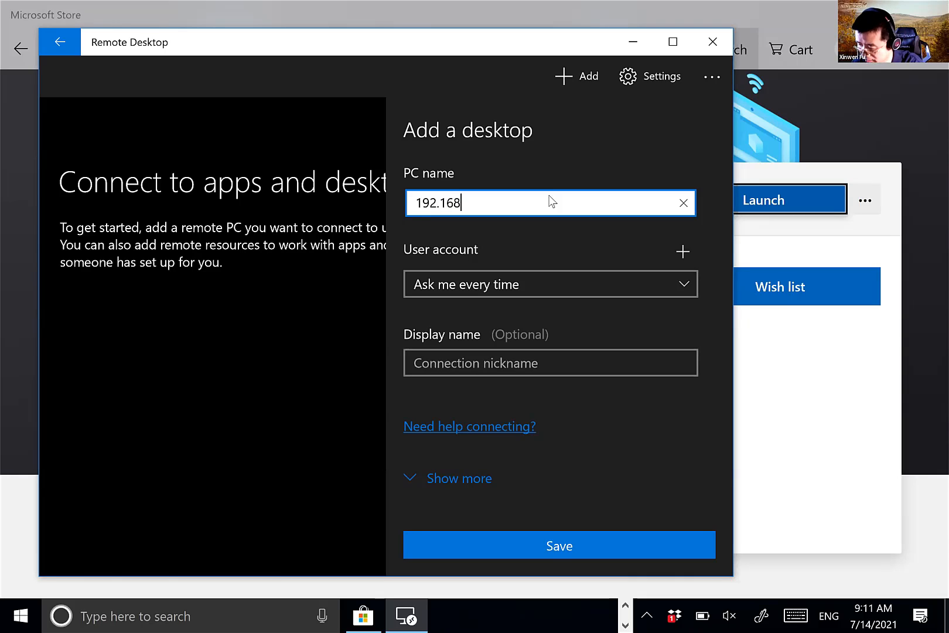
text(.7.)
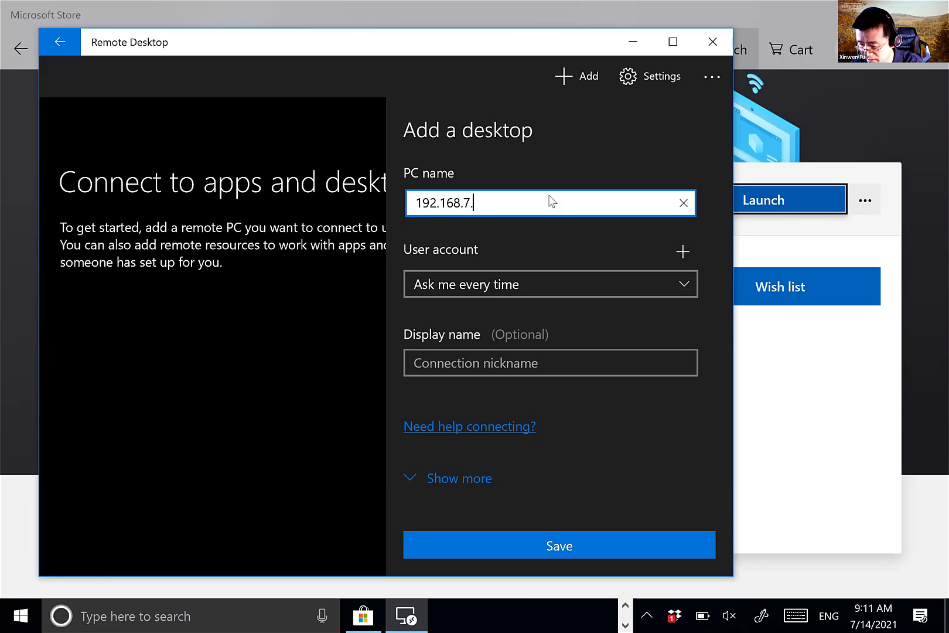
text(129)
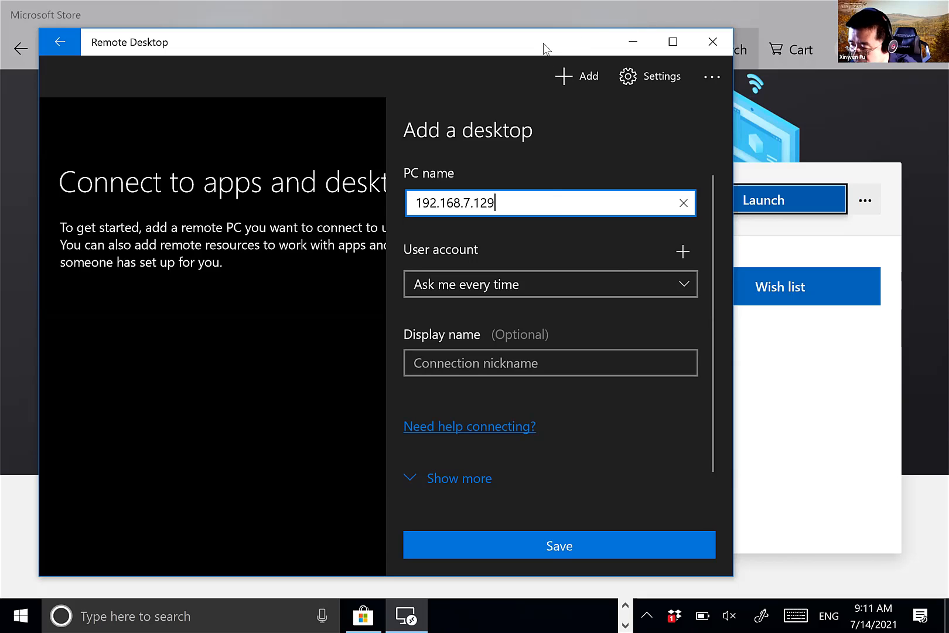
drag(542, 43, 534, 3)
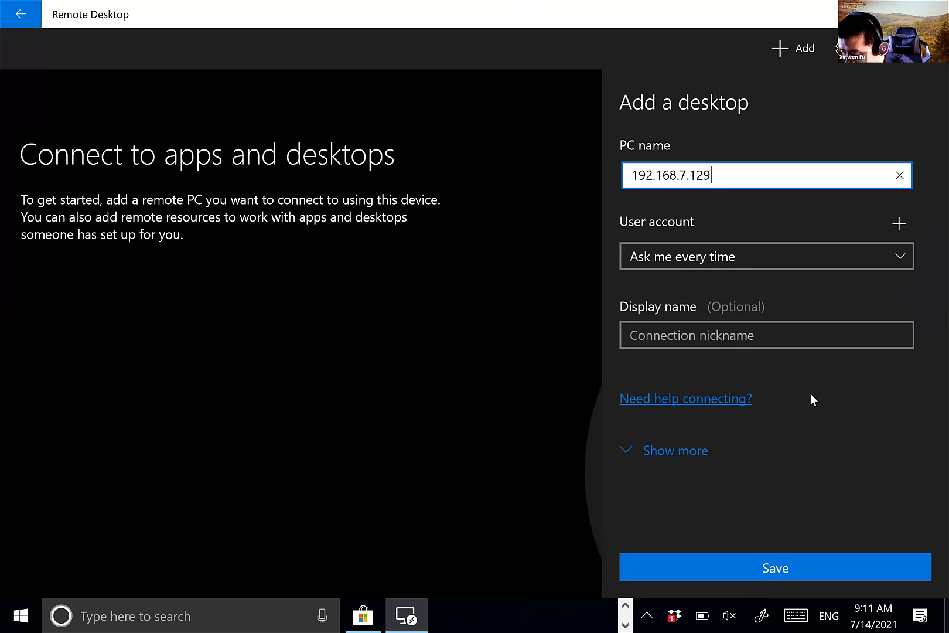
- Return to the Add a desktop form and expand its additional connection options
key(alt+Tab)
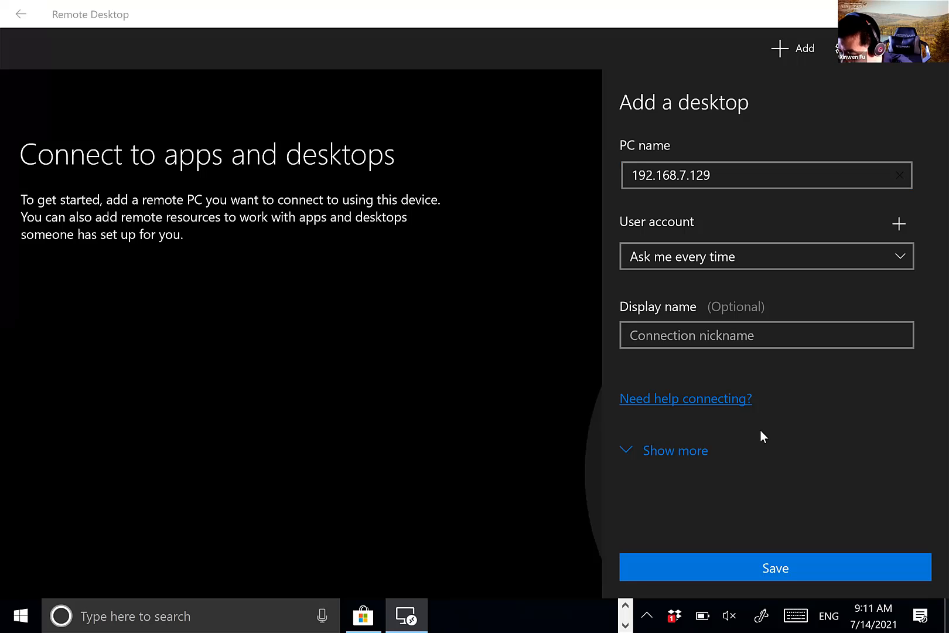
click(718, 175)
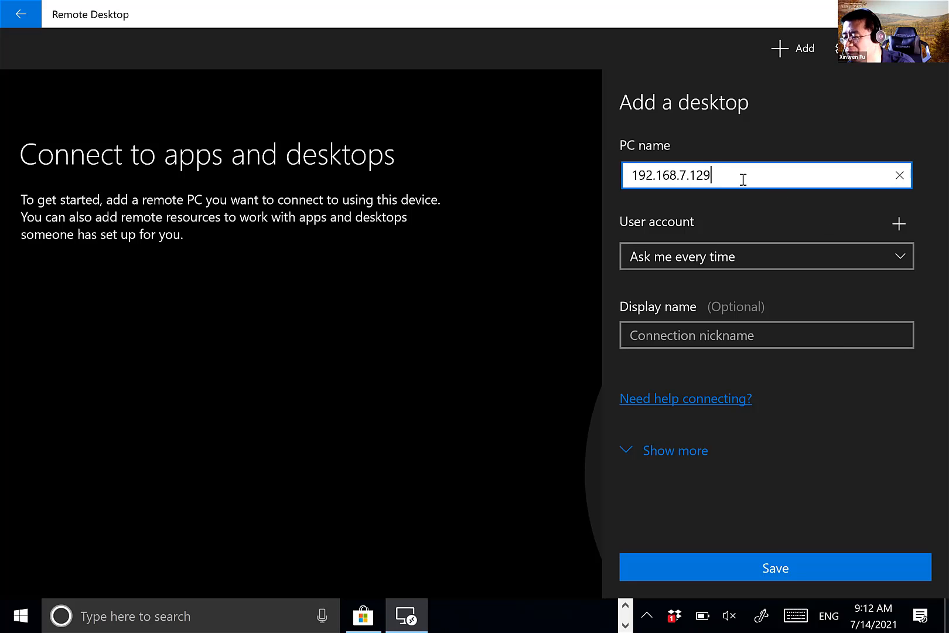
click(690, 451)
scroll(871, 400, down, 3)
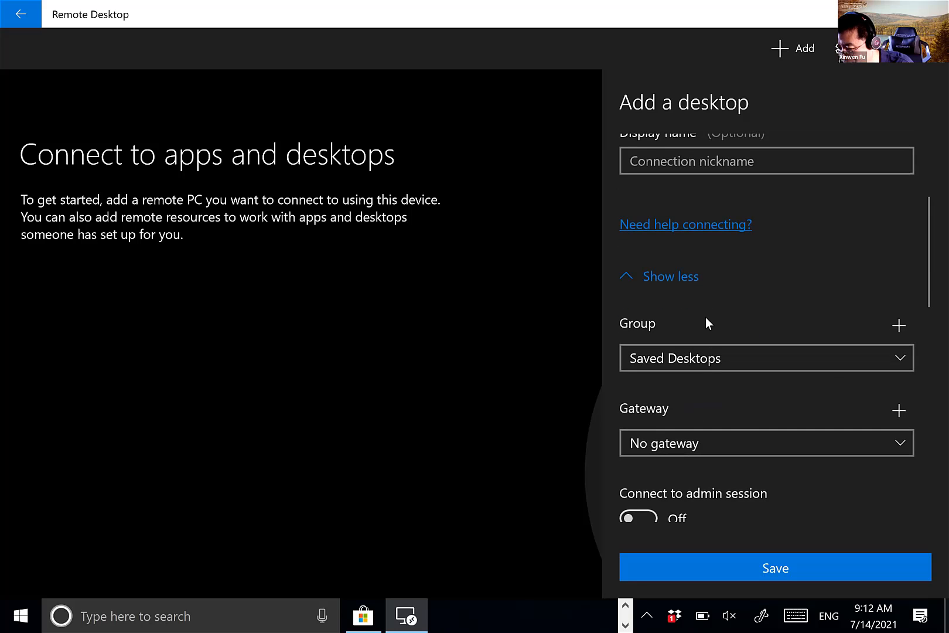
scroll(705, 316, down, 2)
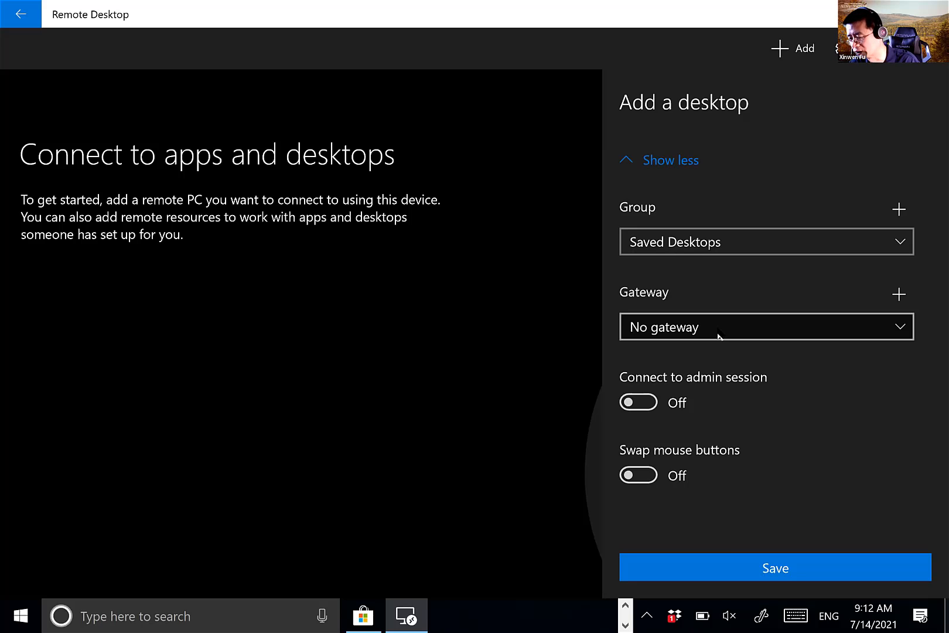
click(803, 323)
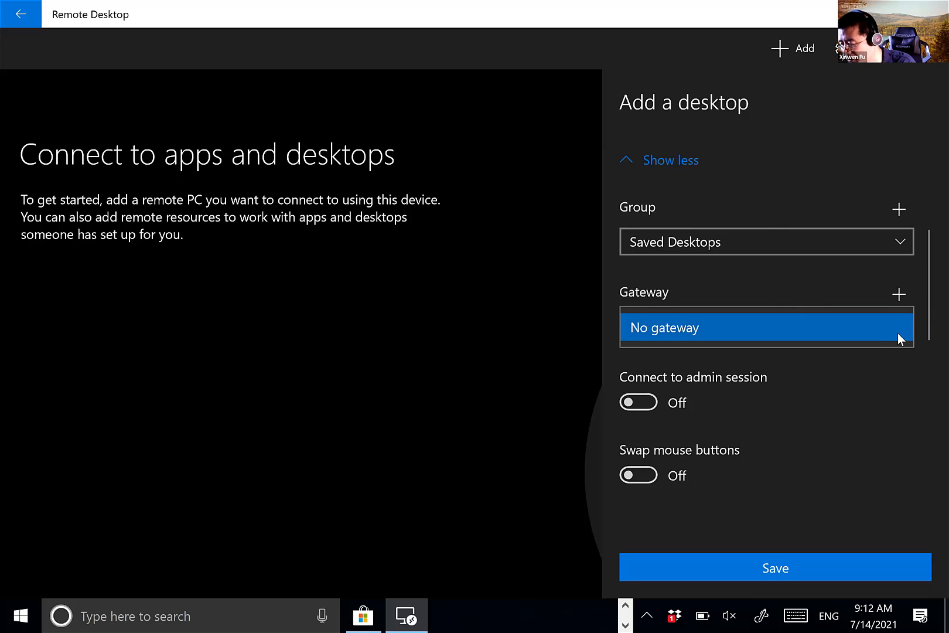
click(899, 294)
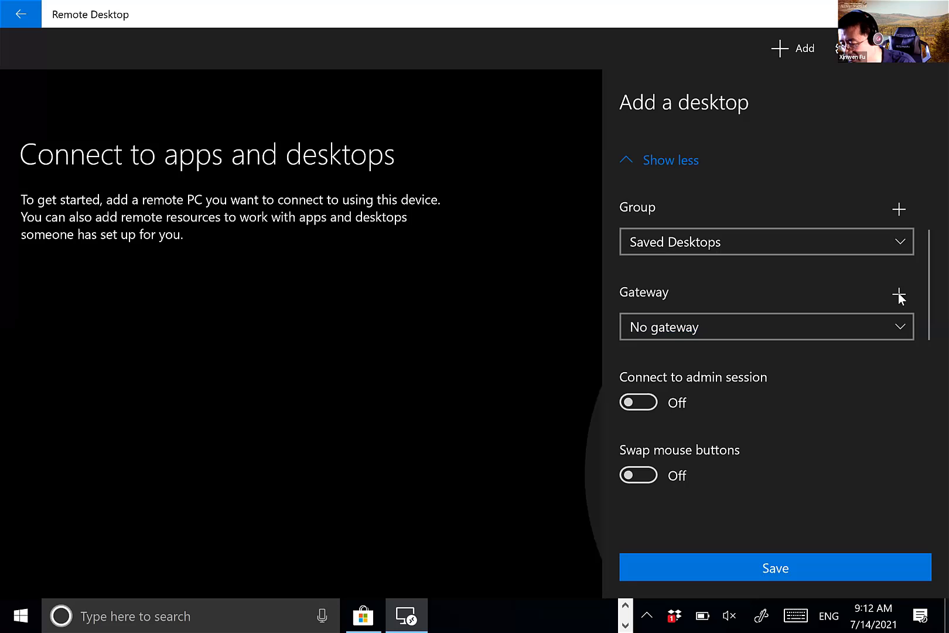
- Add a gateway server at 127.0.0.1 and open the desktop's Gateway choices
click(899, 294)
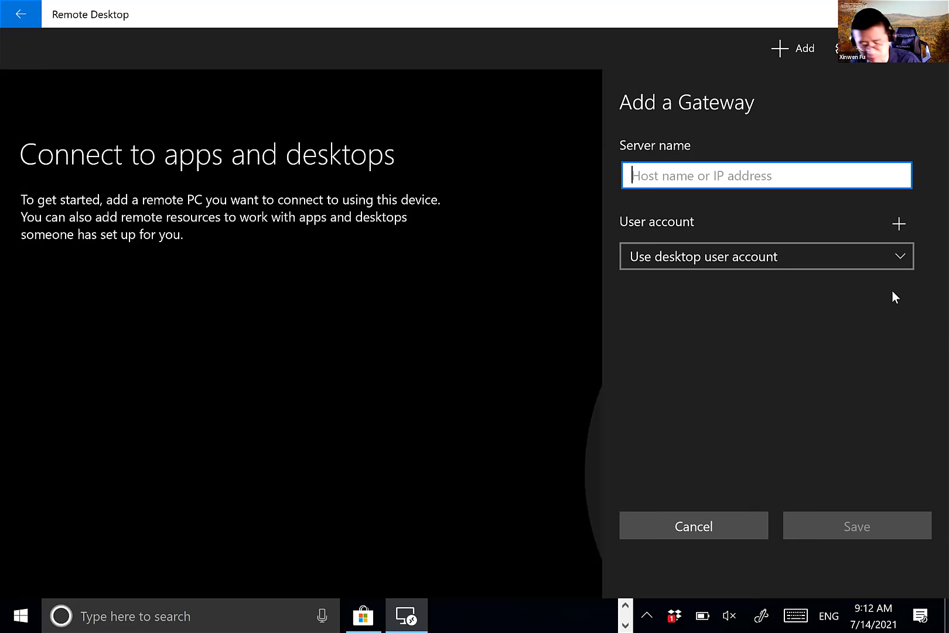
text(1)
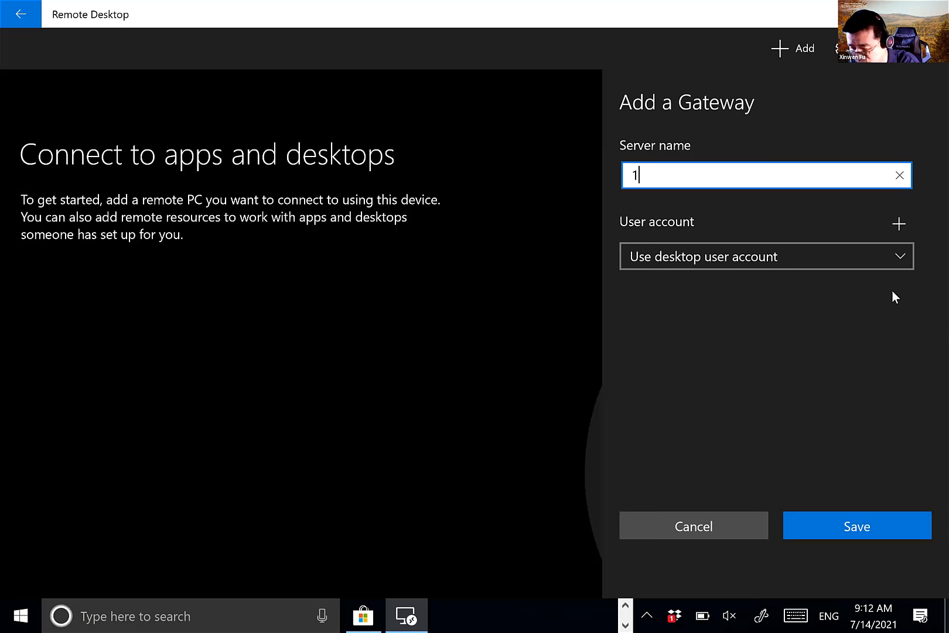
text(27.0.0.1)
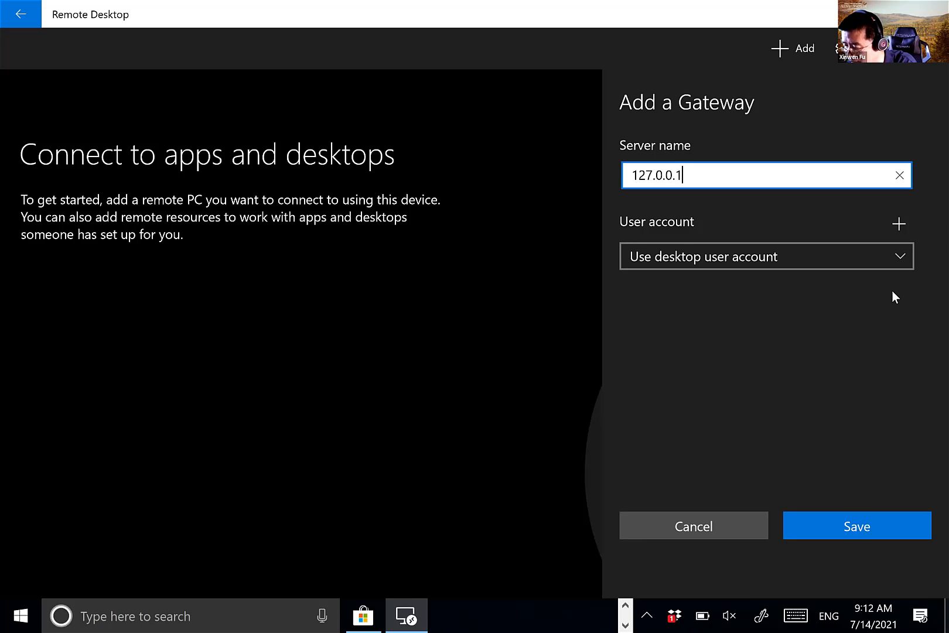
click(878, 523)
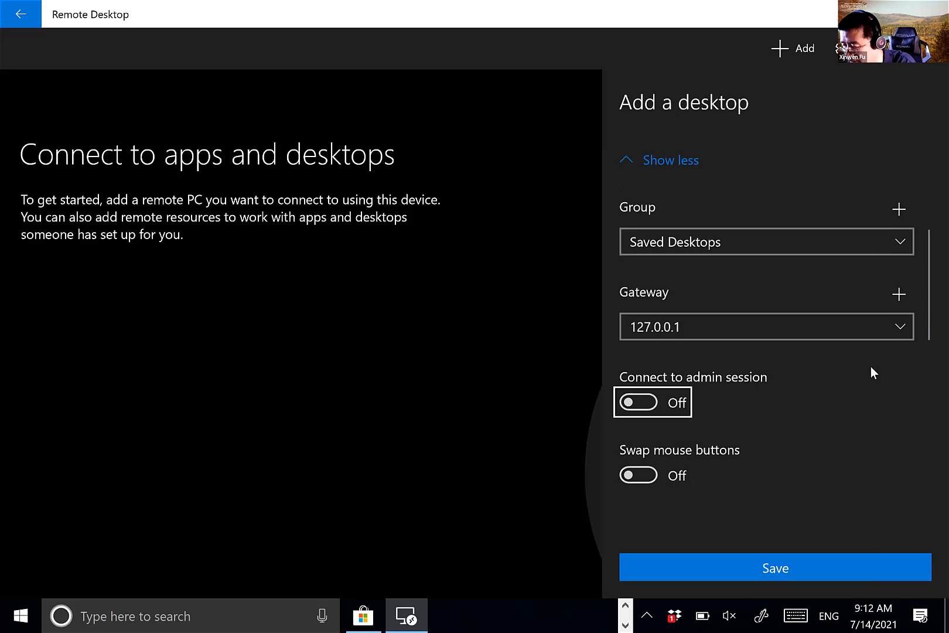
click(845, 332)
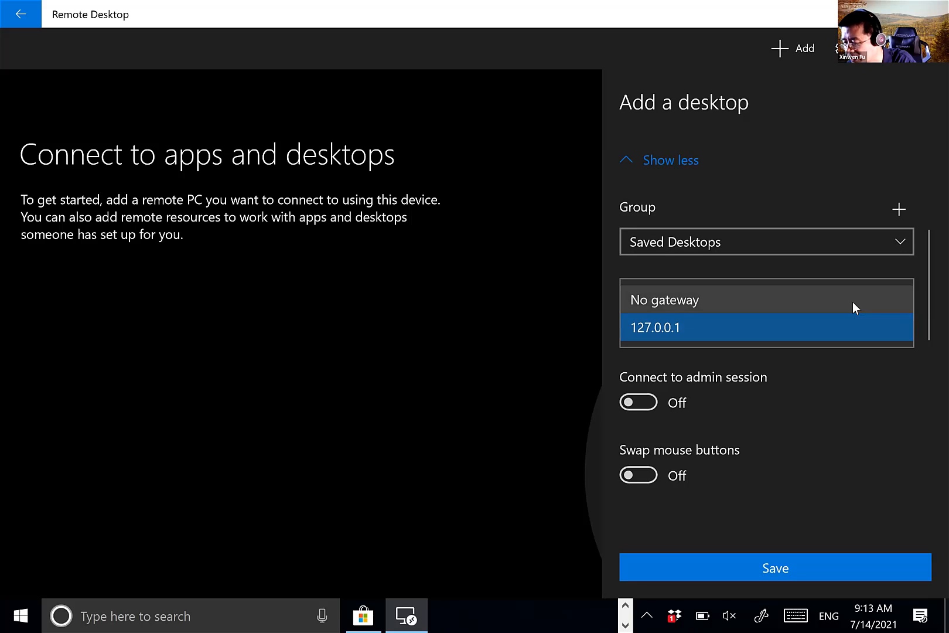
- Pick the gateway, collapse the extra settings, and save the 192.168.7.129 desktop
click(852, 301)
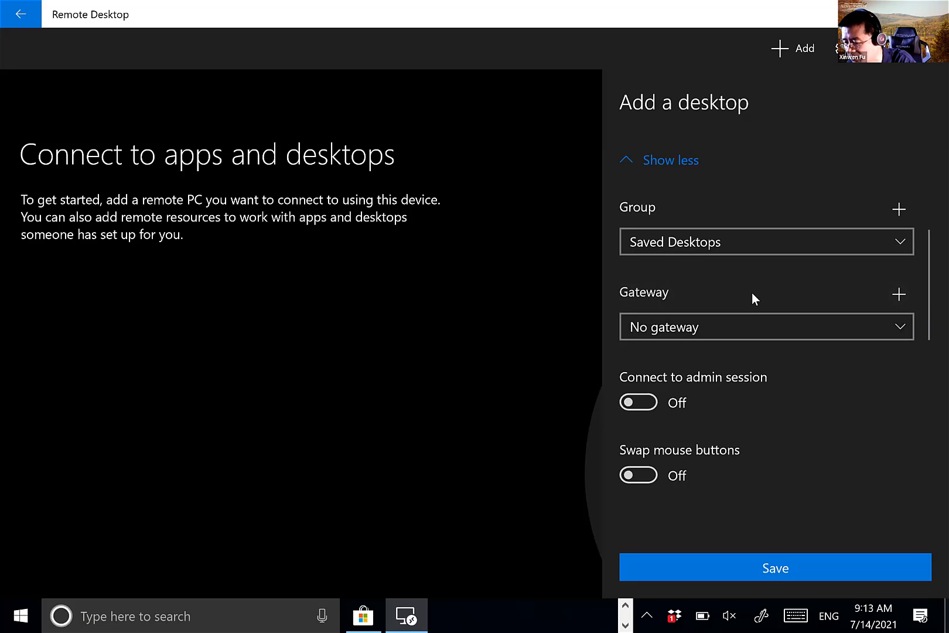
scroll(800, 371, down, 5)
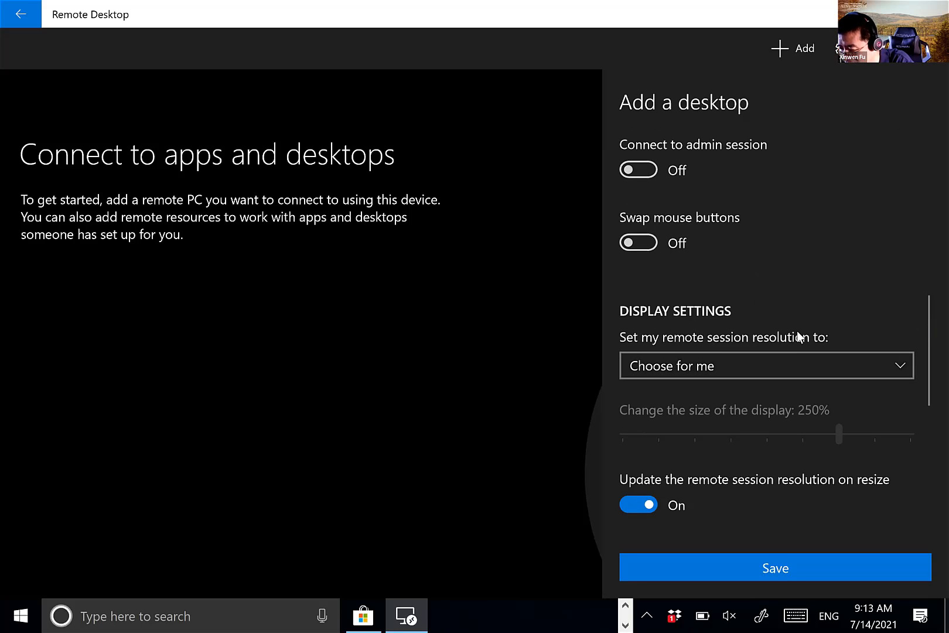
scroll(799, 335, down, 6)
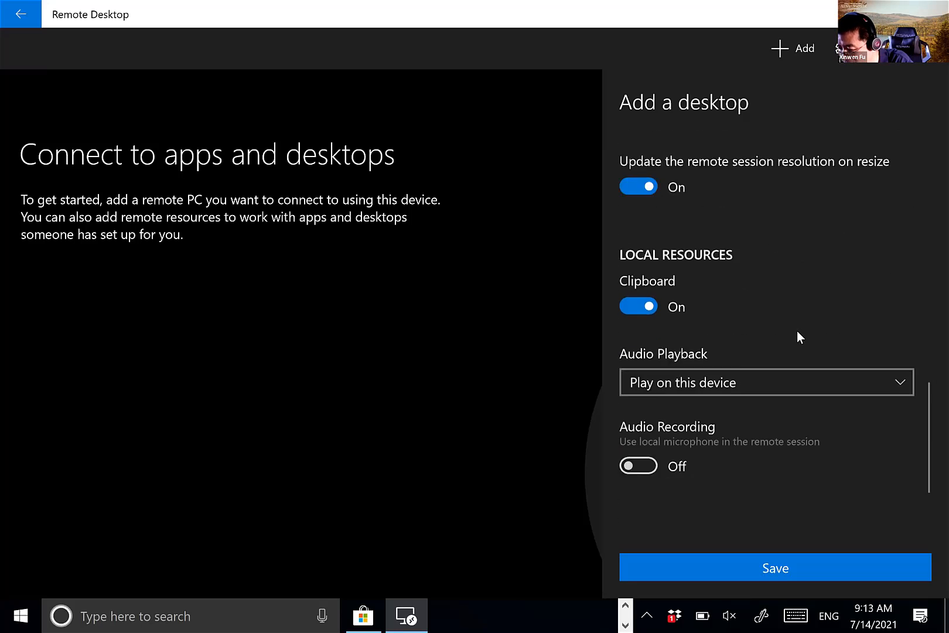
scroll(797, 332, up, 10)
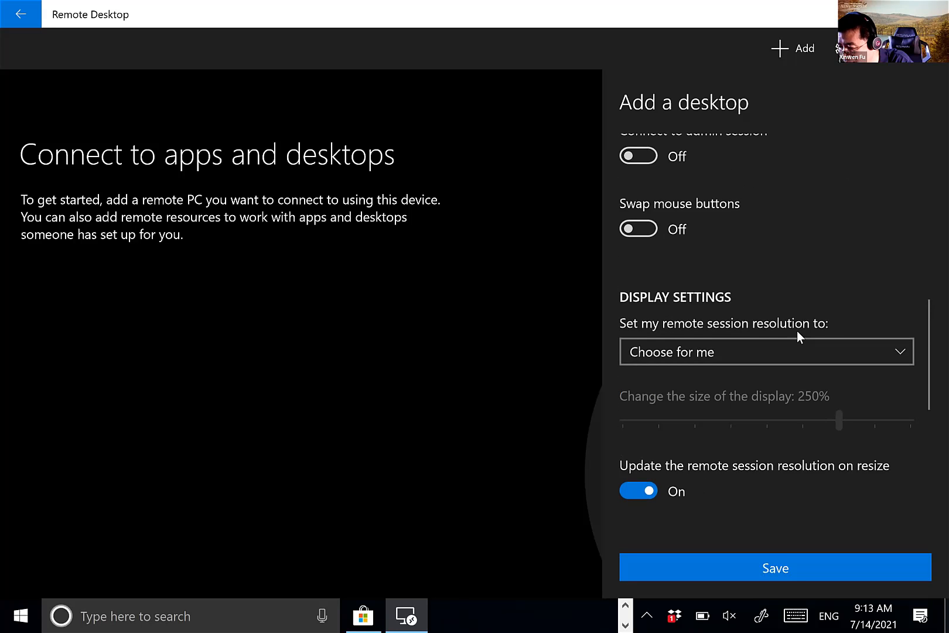
scroll(797, 337, up, 3)
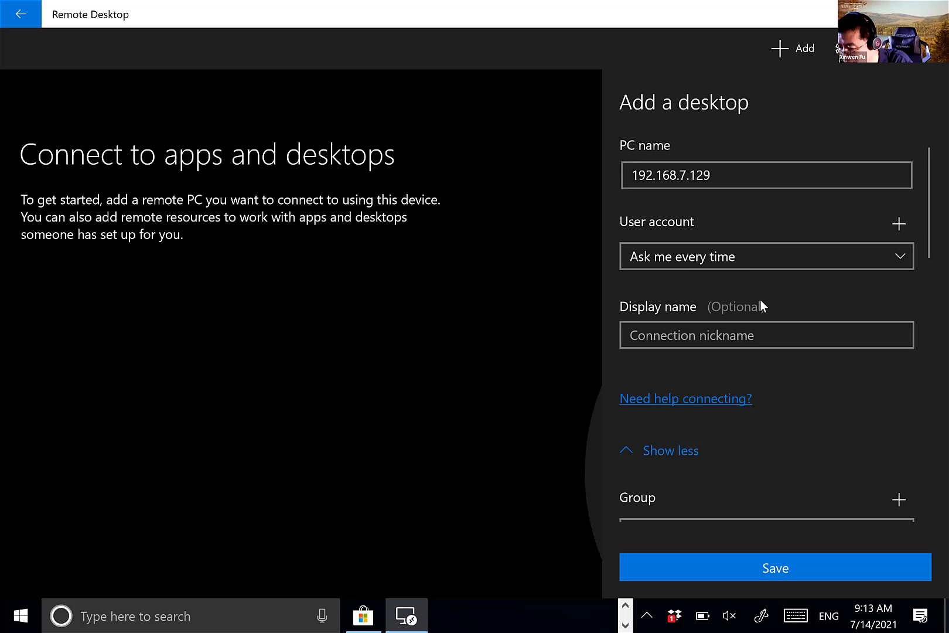
scroll(761, 301, down, 5)
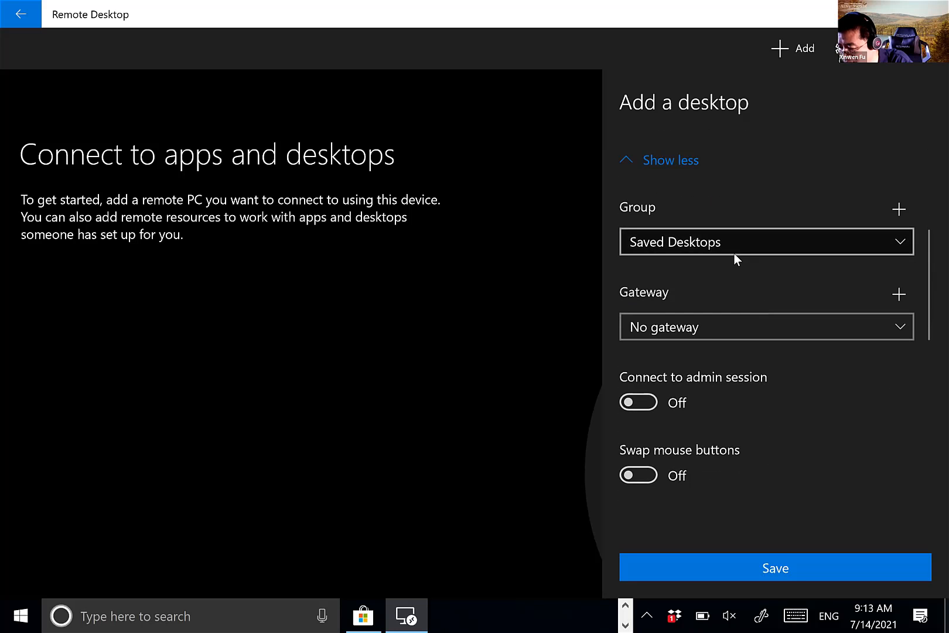
scroll(734, 253, down, 3)
scroll(773, 194, up, 5)
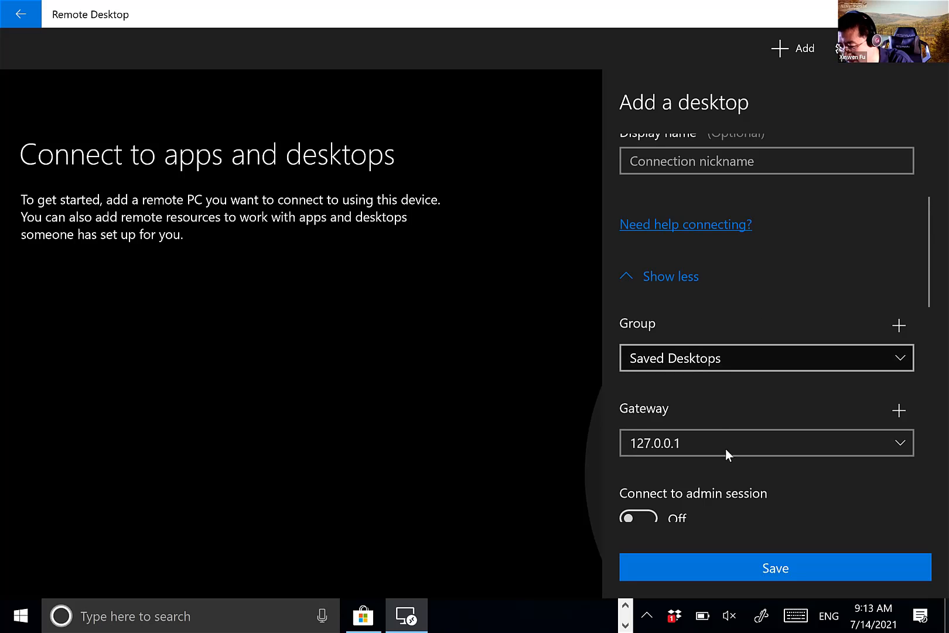
click(676, 281)
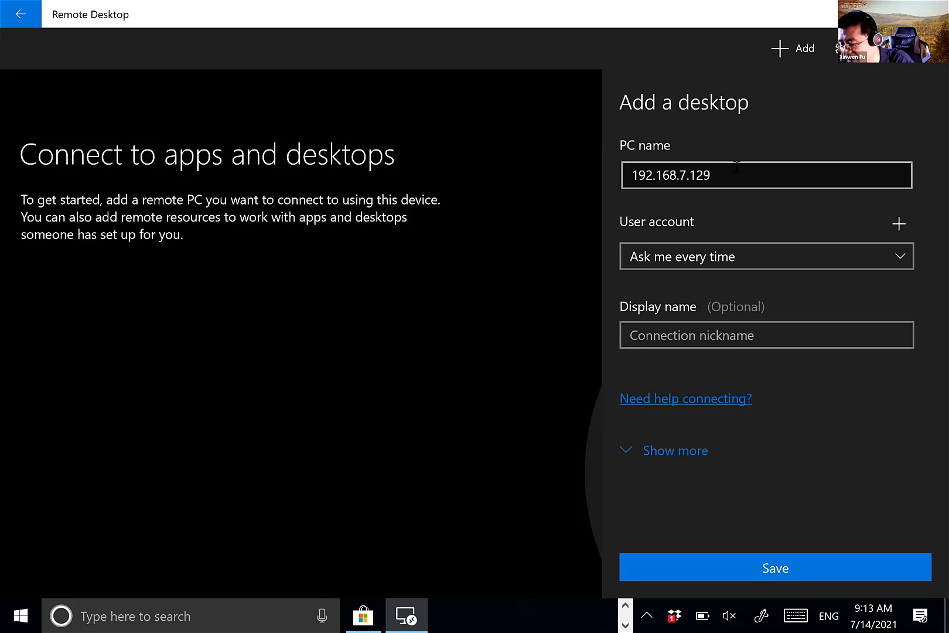
click(738, 171)
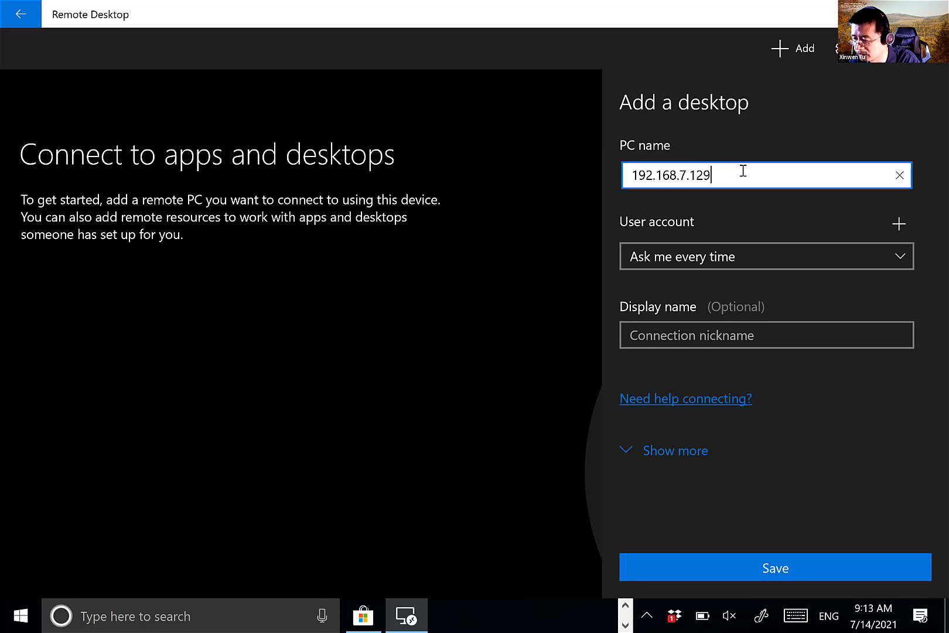
key(Return)
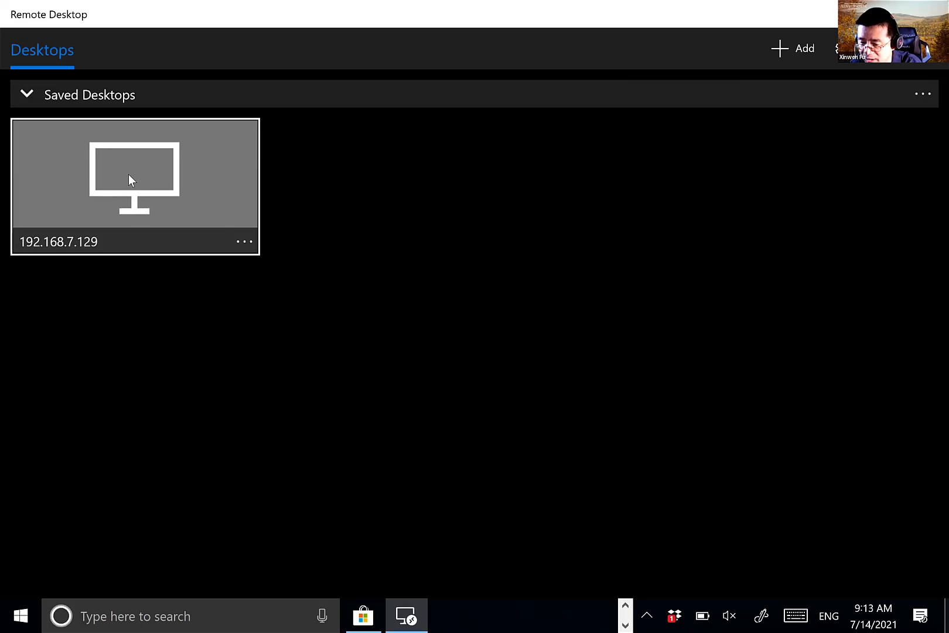
- Open the saved 192.168.7.129 desktop for editing and expand its additional settings
click(249, 242)
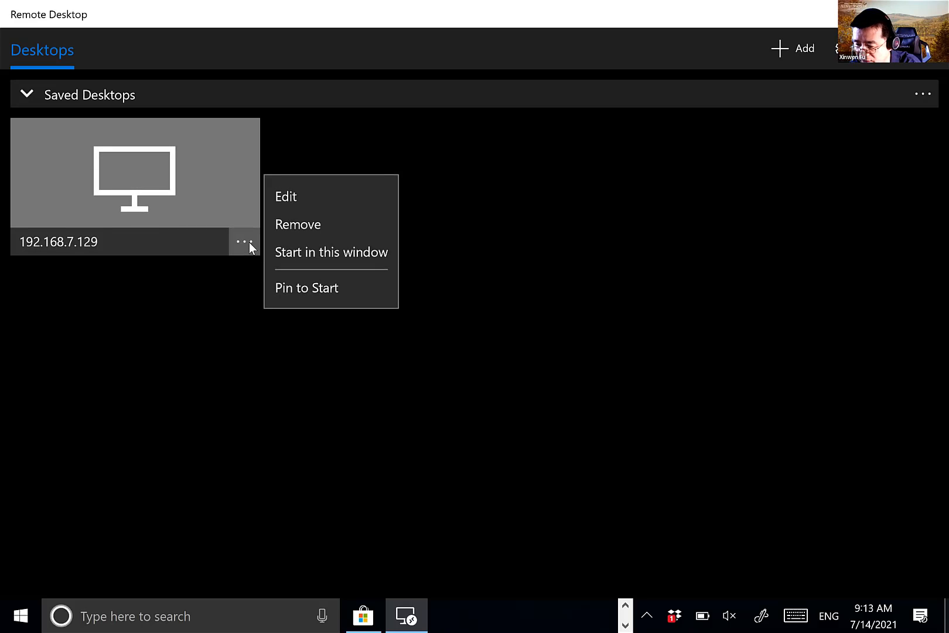
click(328, 202)
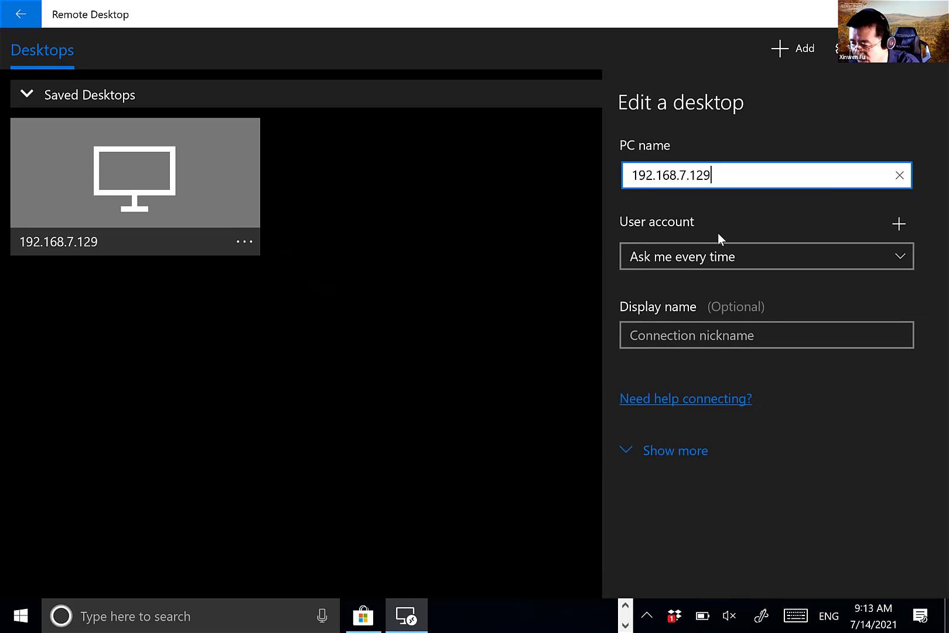
click(675, 452)
- Set the remote session resolution to 1024x768 and close the edit panel
scroll(773, 363, down, 4)
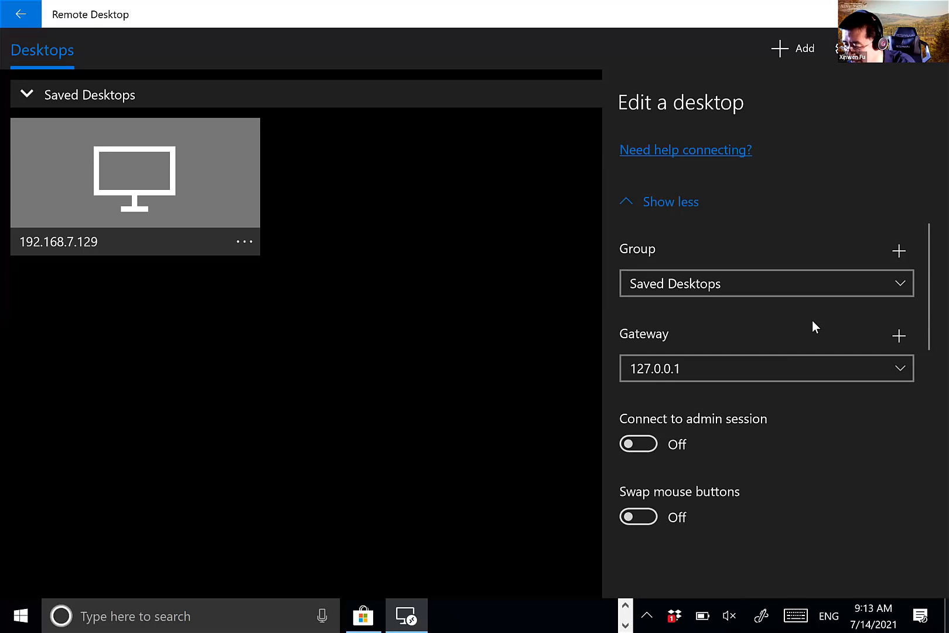
scroll(813, 321, down, 9)
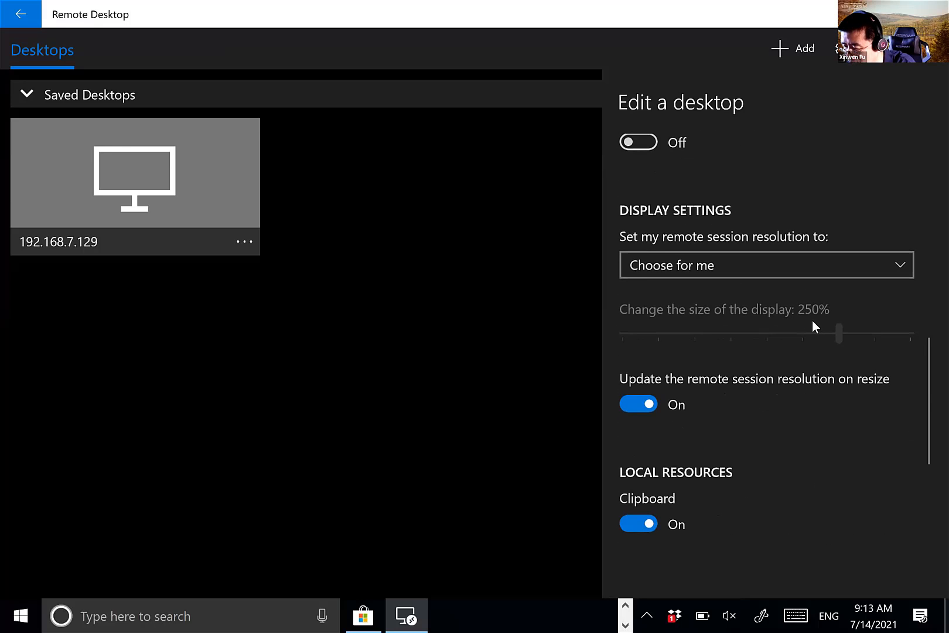
scroll(813, 326, down, 3)
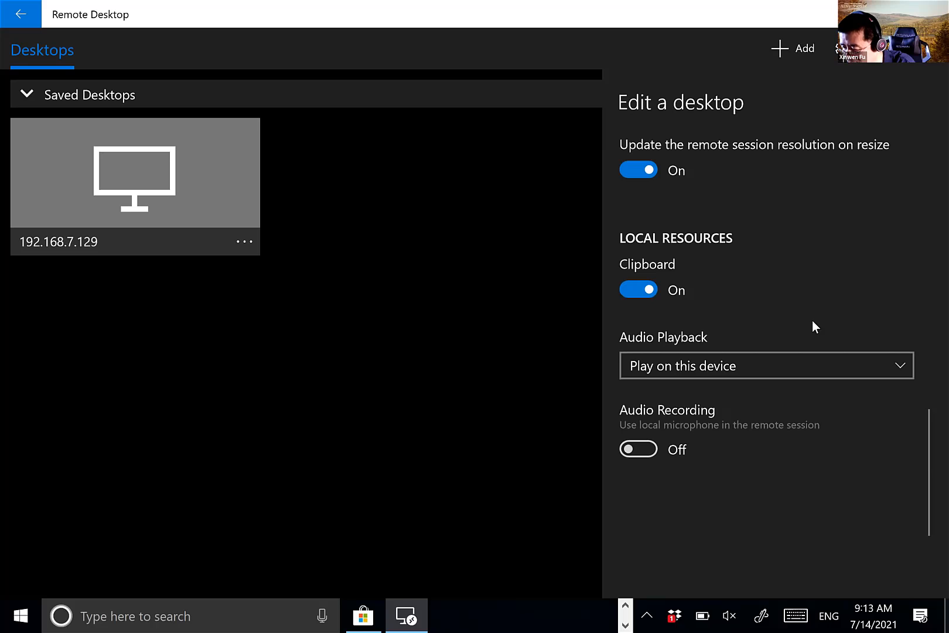
scroll(812, 321, up, 8)
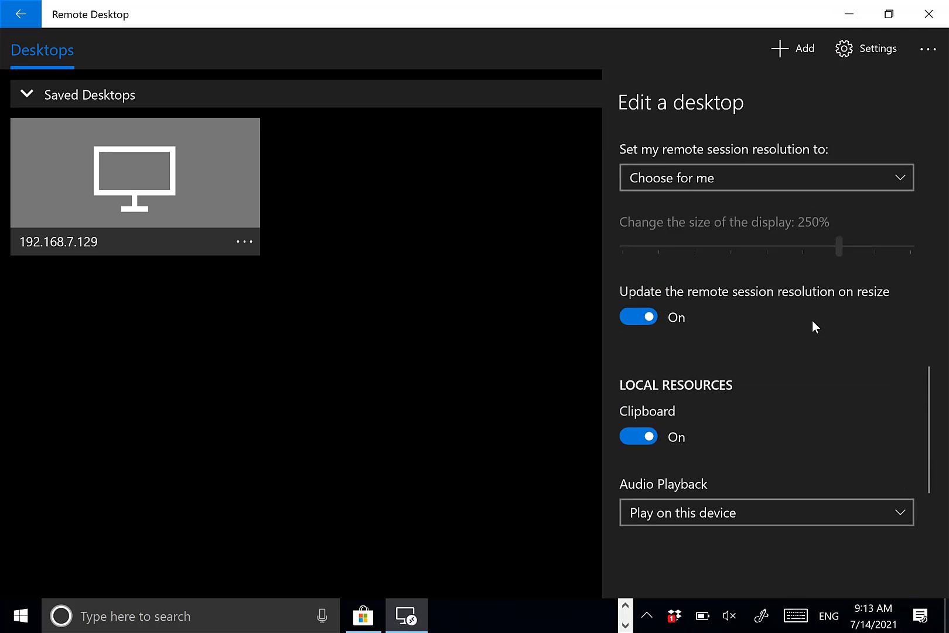
click(818, 294)
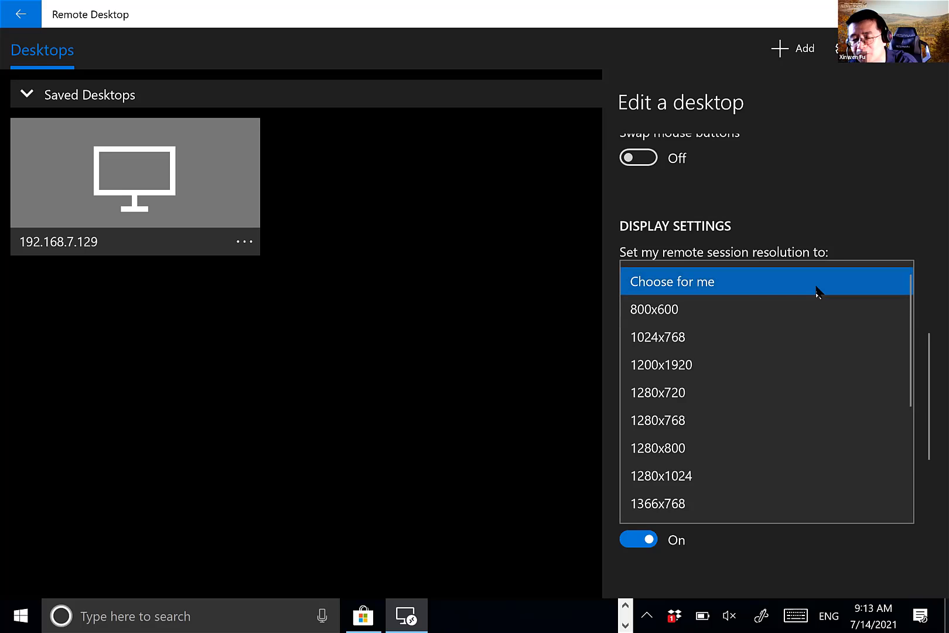
click(776, 335)
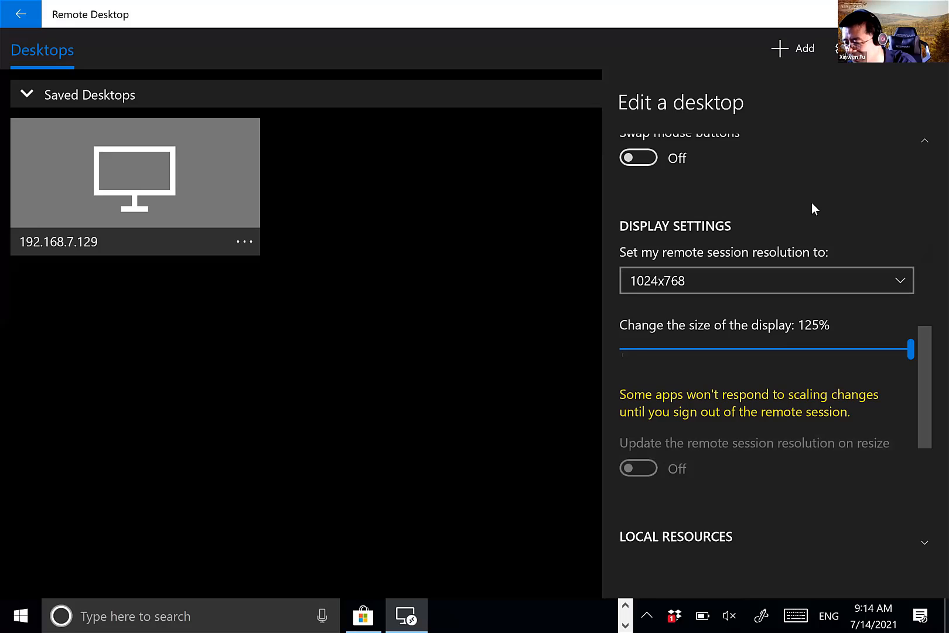
scroll(811, 205, up, 5)
scroll(791, 188, up, 5)
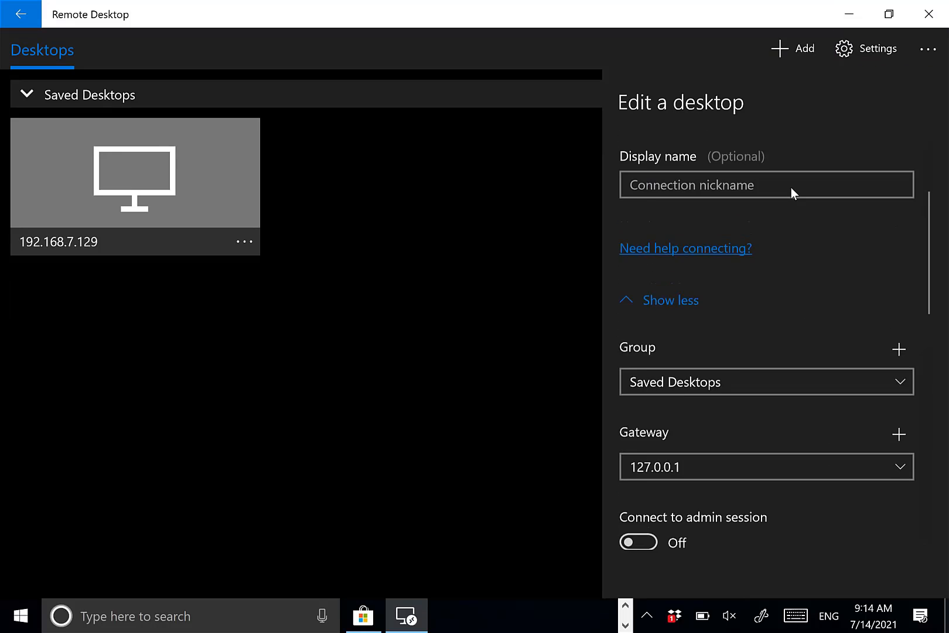
click(786, 183)
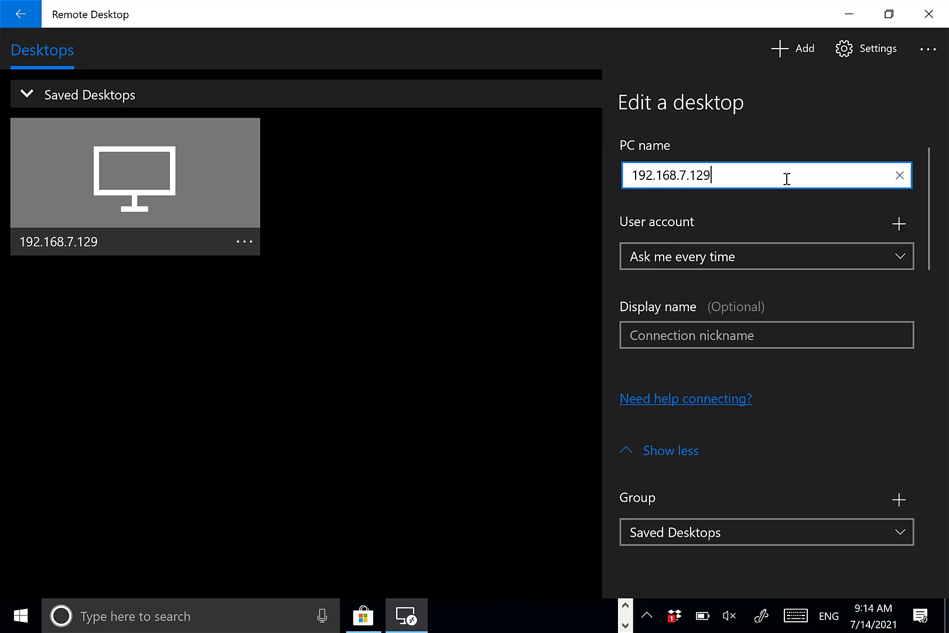
key(Escape)
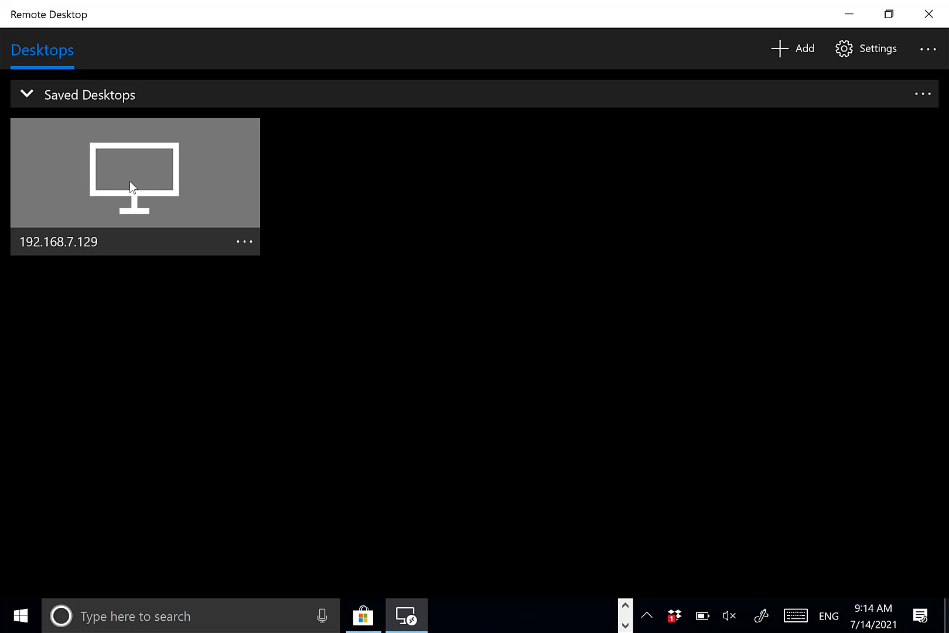
- Connect to 192.168.7.129 despite the unverified PC warning, then dismiss the gateway credentials error
click(151, 182)
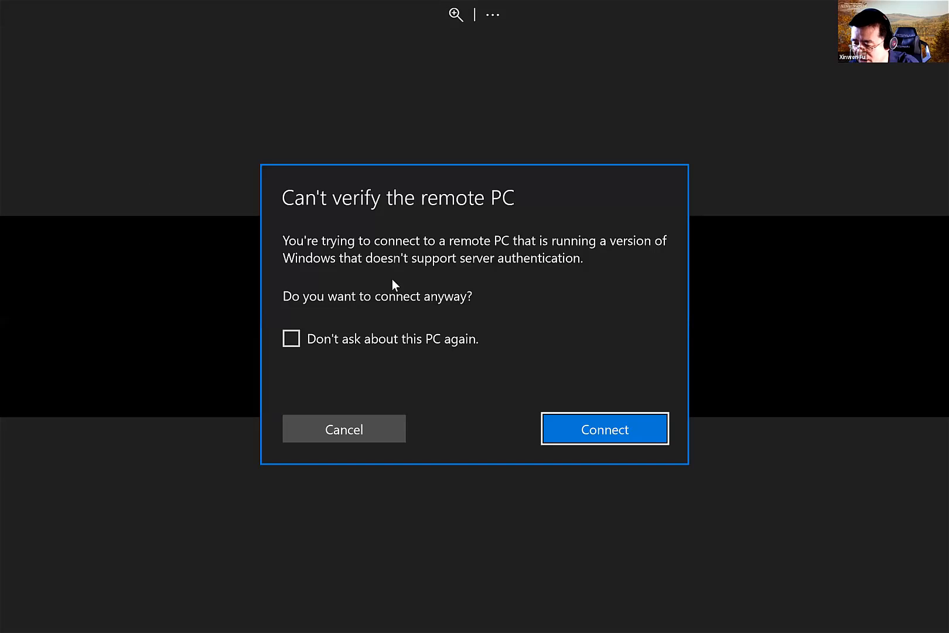
click(595, 431)
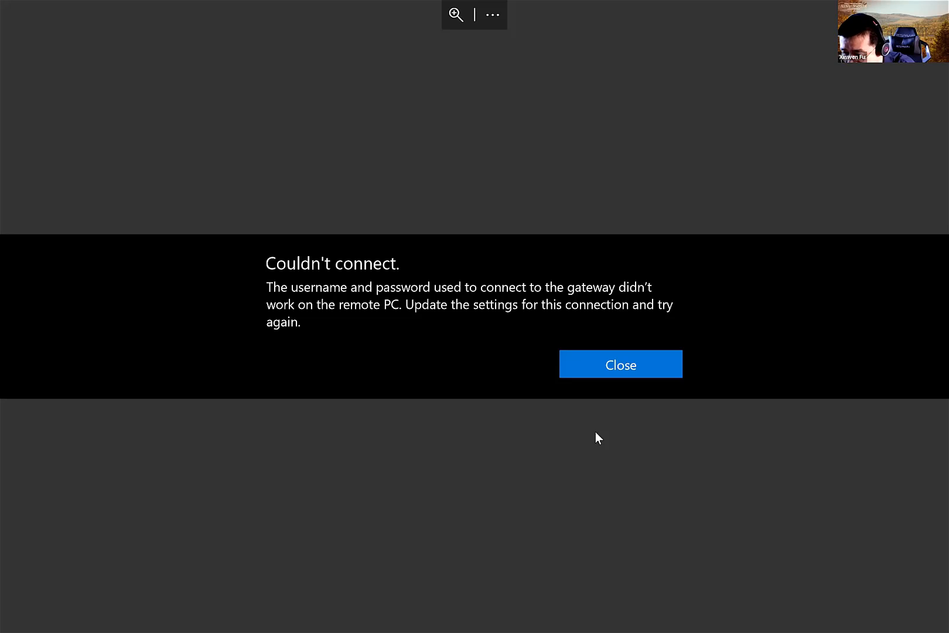
click(620, 365)
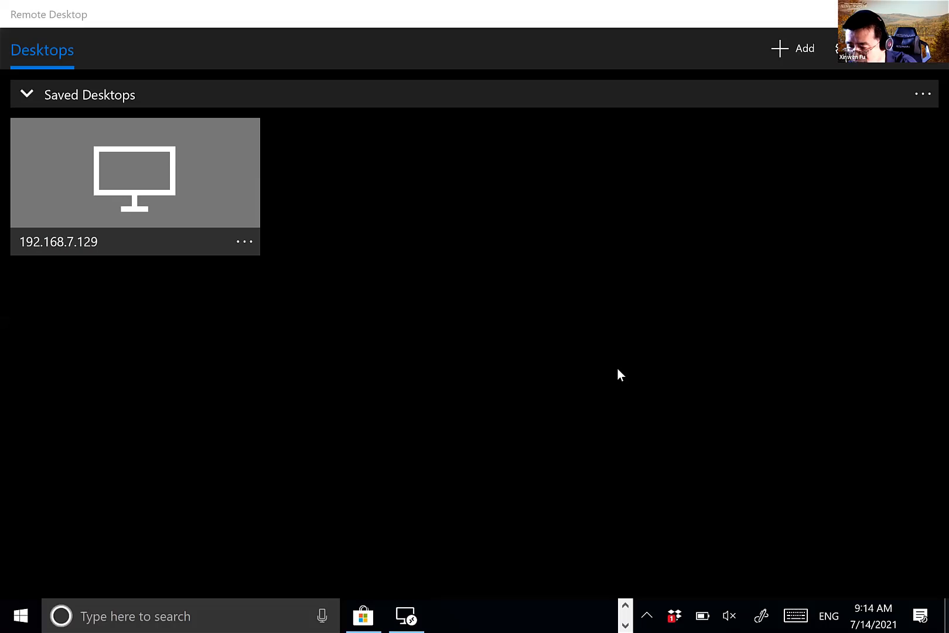
- Edit the saved 192.168.7.129 desktop and change its Gateway from 127.0.0.1 to No gateway
click(240, 243)
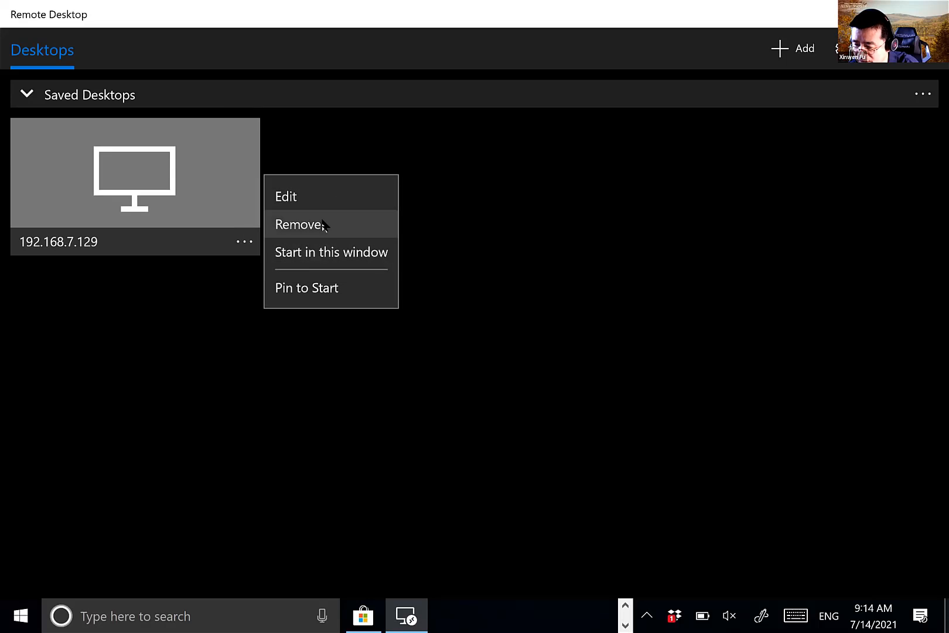
click(324, 198)
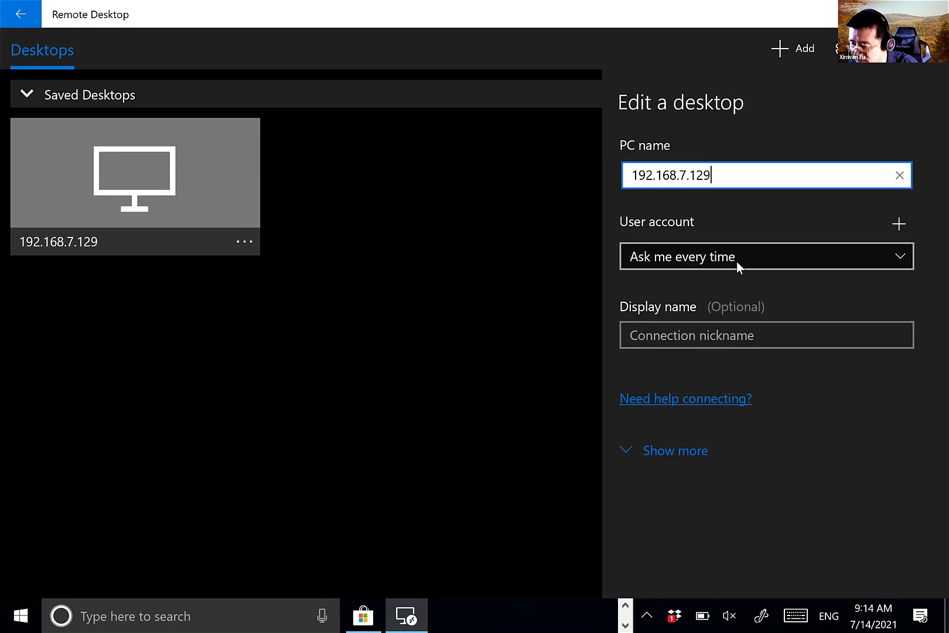
click(679, 451)
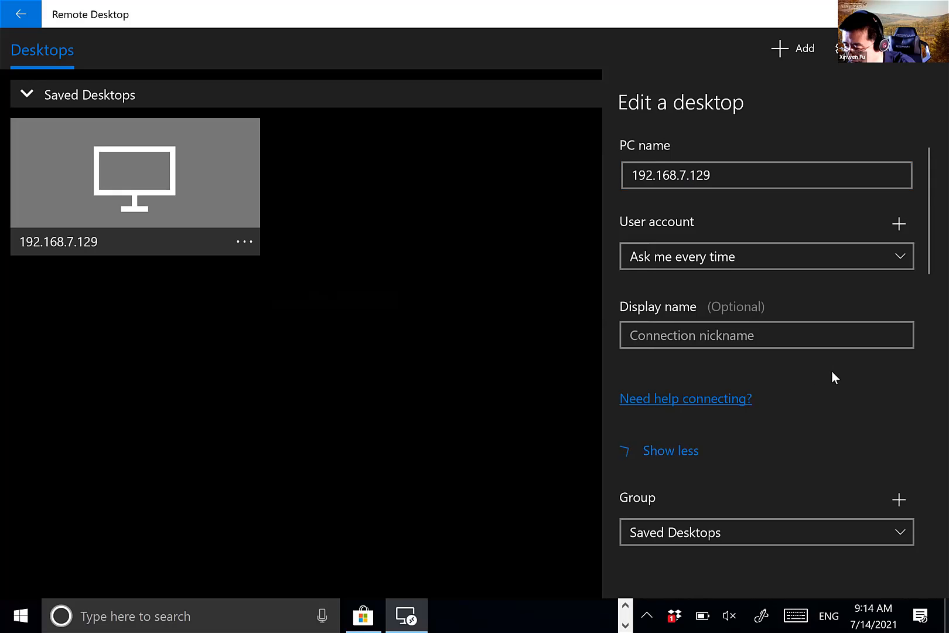
scroll(834, 376, down, 3)
click(831, 367)
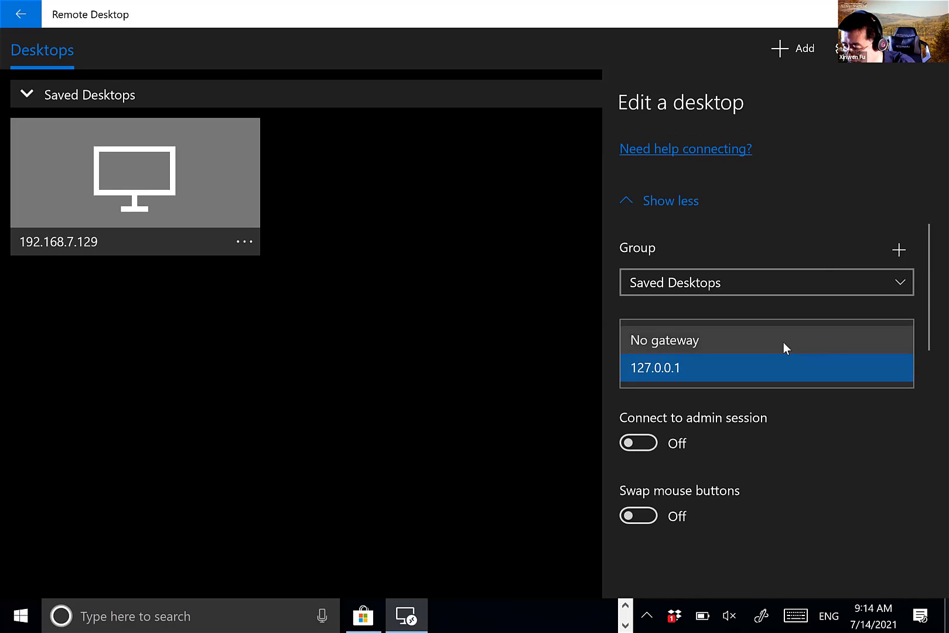
click(775, 341)
- Review the remaining connection settings and restore the app to a smaller window
scroll(886, 353, down, 6)
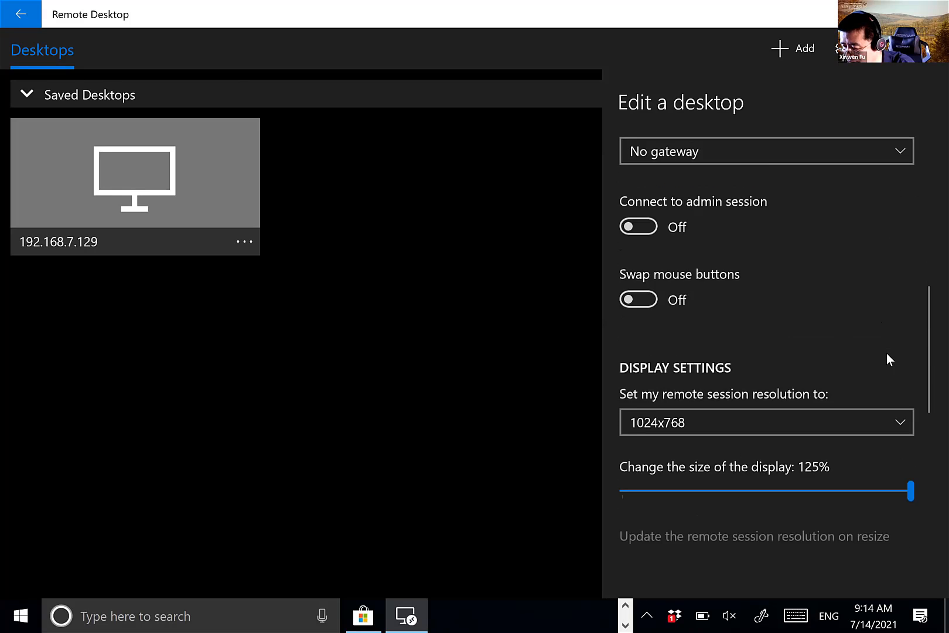
scroll(886, 353, down, 2)
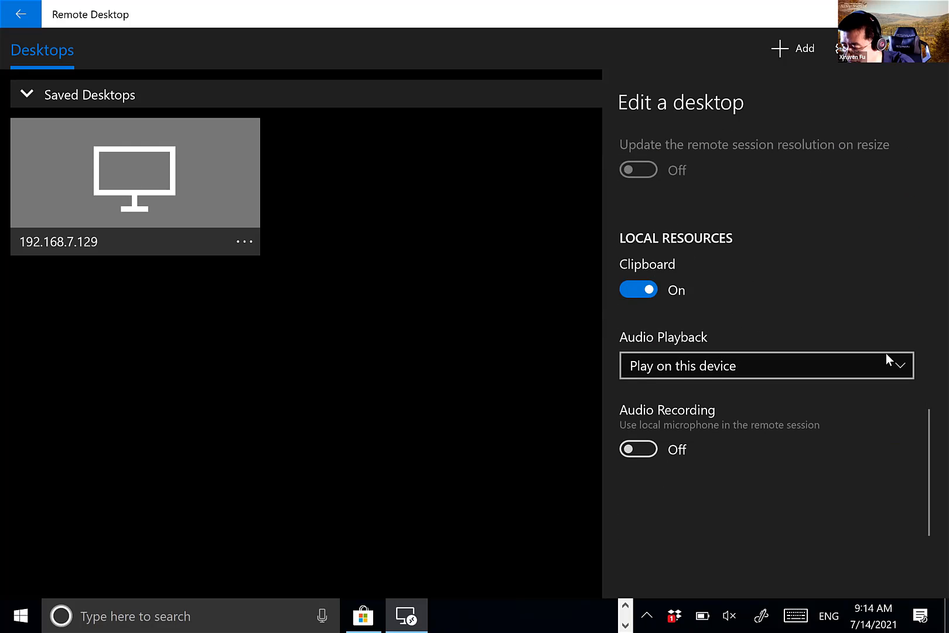
scroll(886, 353, up, 3)
scroll(886, 353, down, 3)
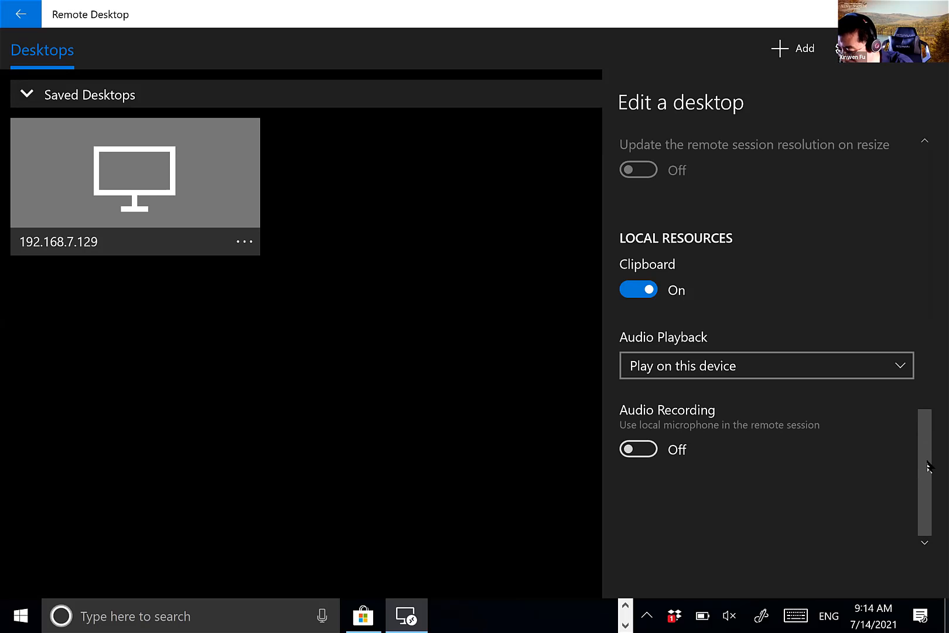
mouse_move(927, 466)
mouse_down()
mouse_move(926, 187)
mouse_move(927, 477)
mouse_up()
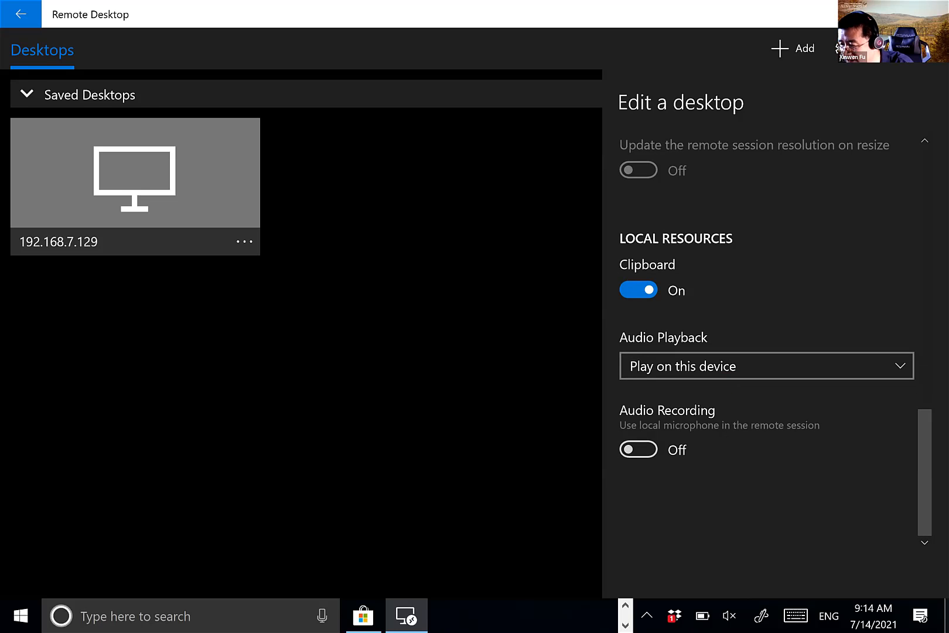
click(888, 14)
scroll(660, 247, down, 2)
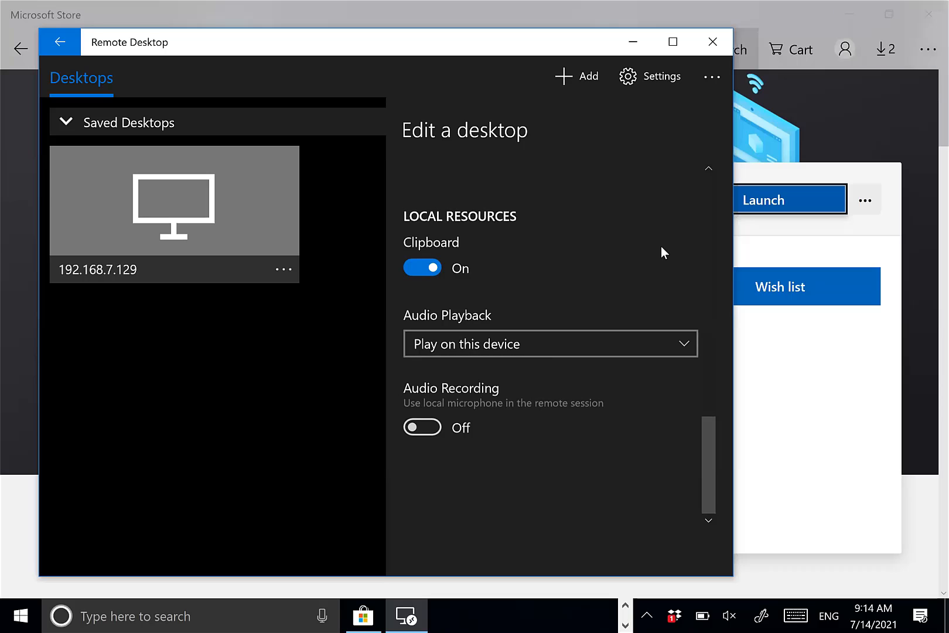
- Reopen the 192.168.7.129 settings to confirm No gateway, then return to Saved Desktops
scroll(660, 246, up, 10)
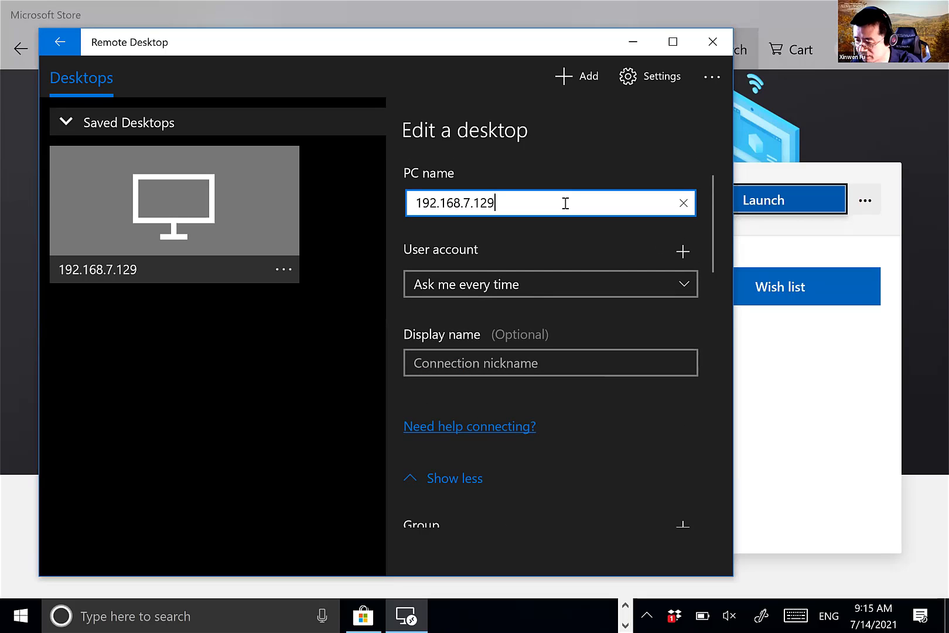
key(Escape)
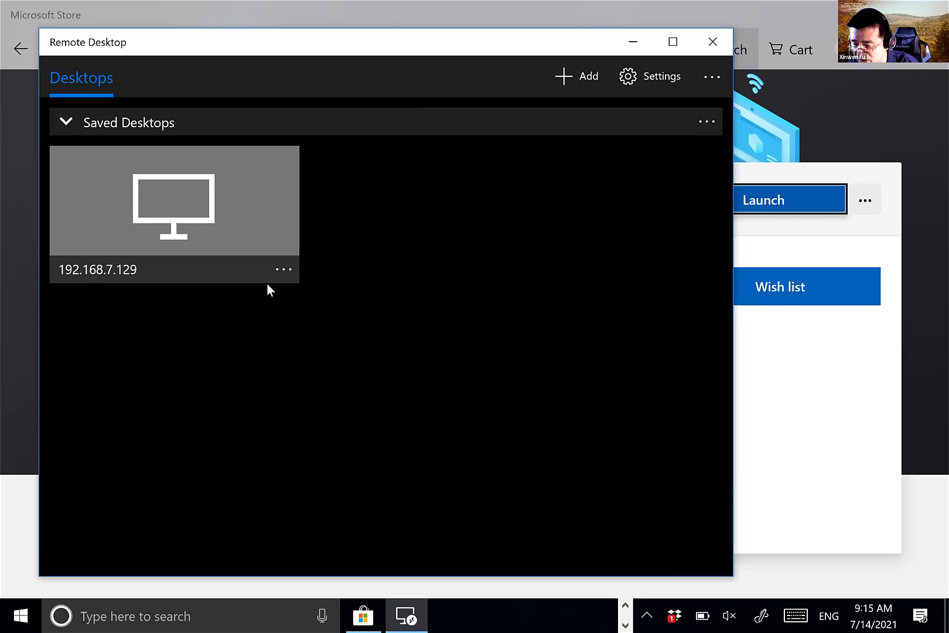
click(281, 268)
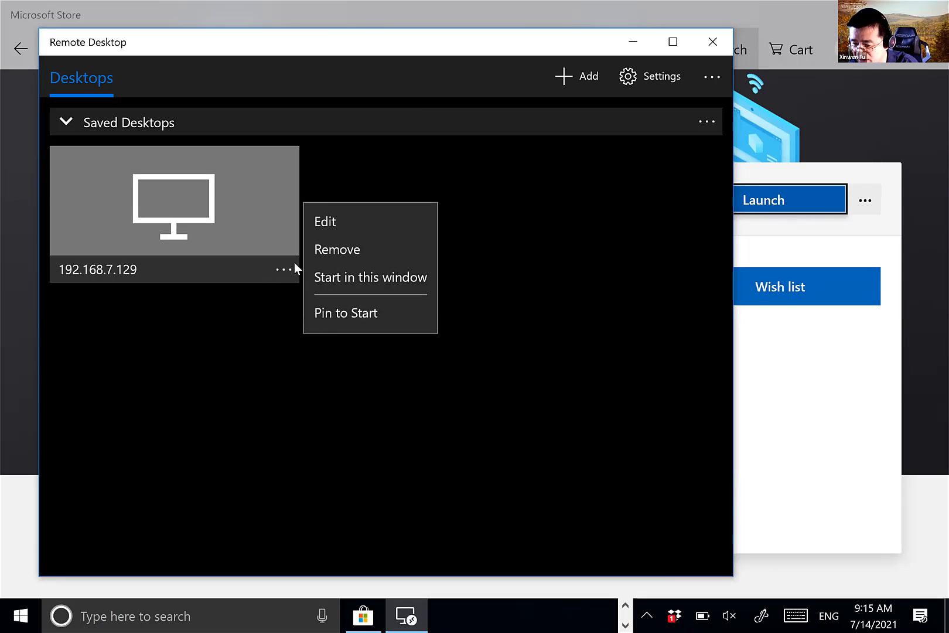
click(397, 222)
click(475, 479)
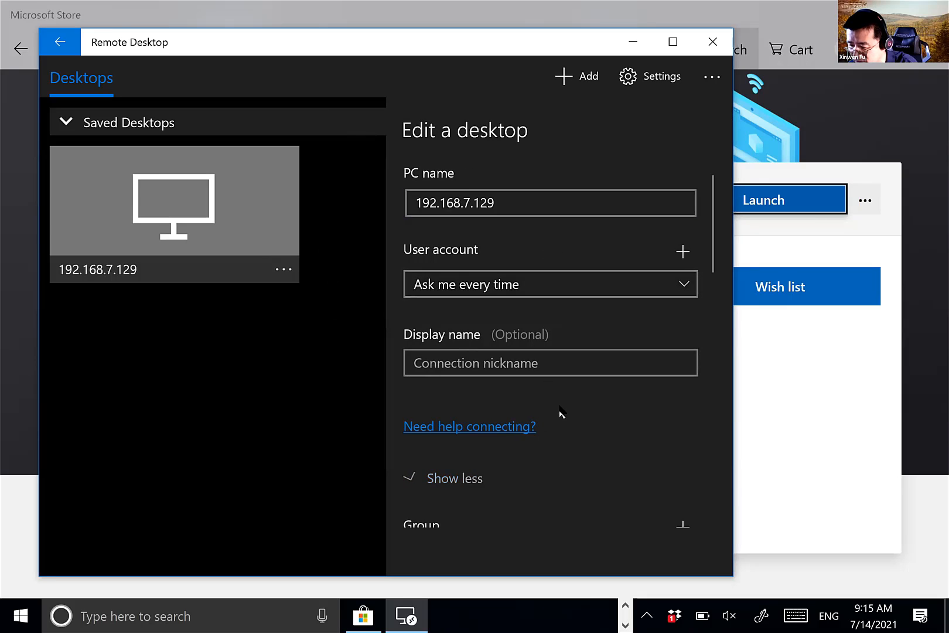
scroll(568, 403, down, 5)
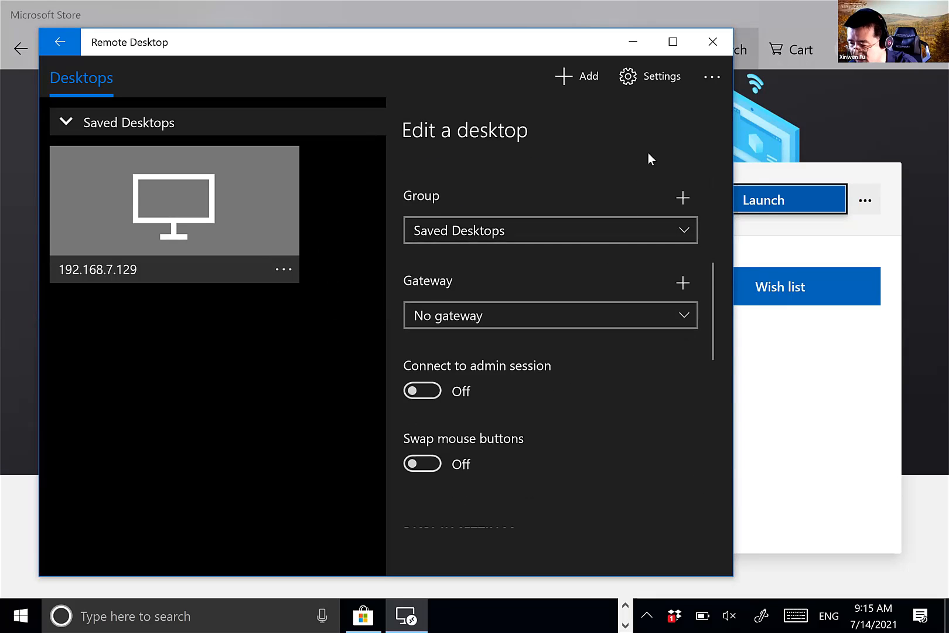
click(346, 209)
- Connect to 192.168.7.129 past the verification warning and enter the login username and password
click(190, 212)
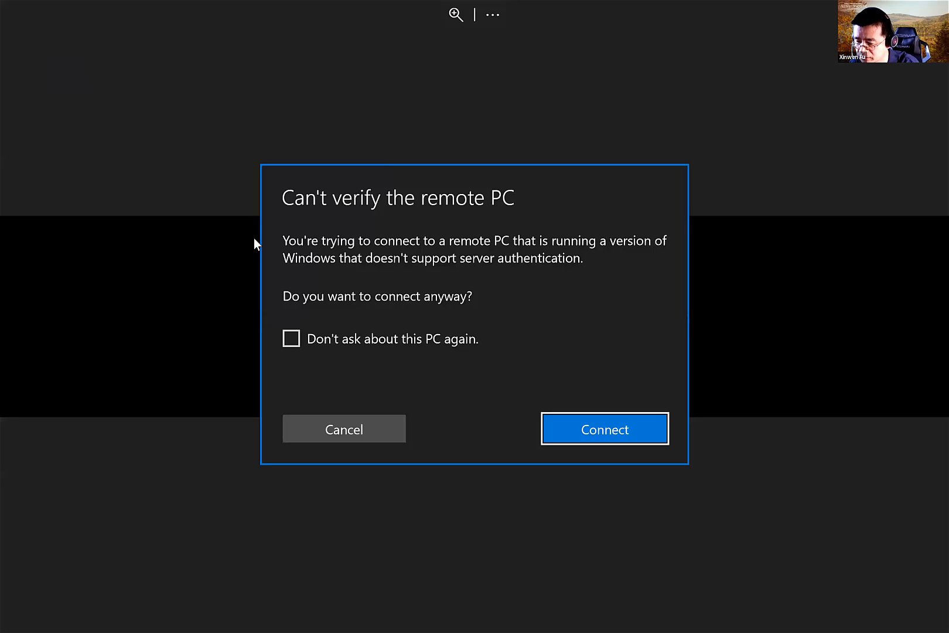
click(573, 430)
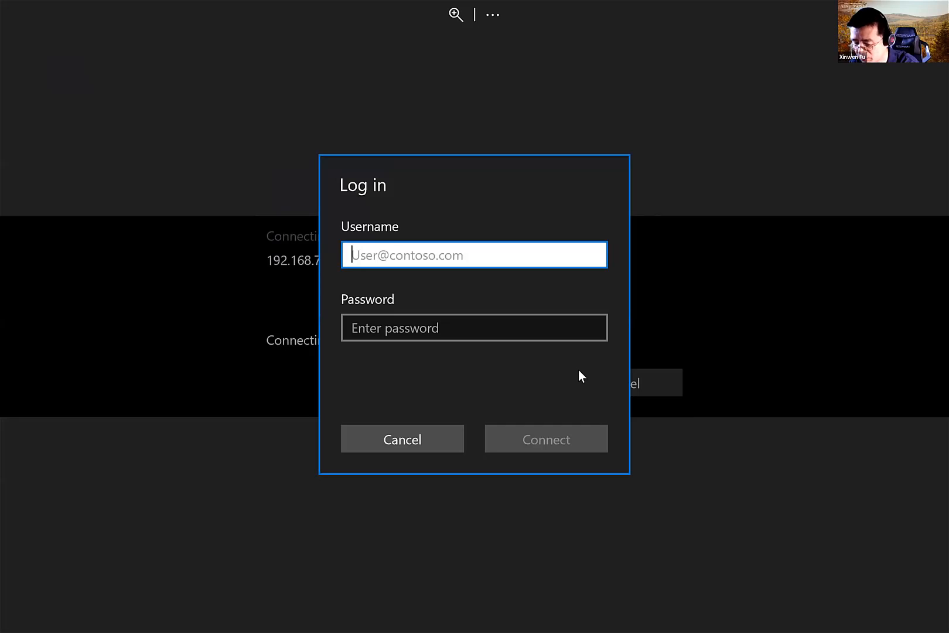
text(kali)
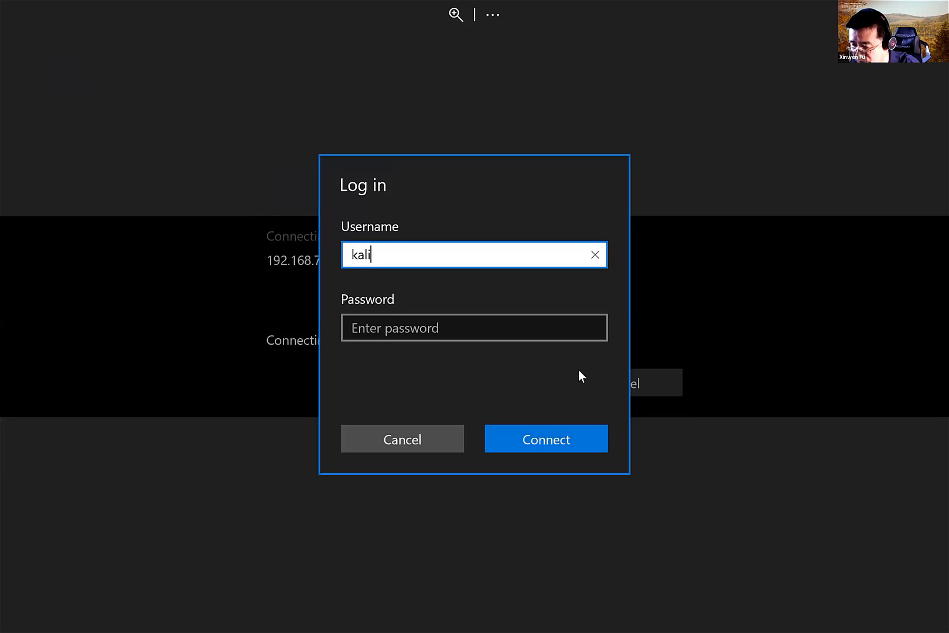
key(Tab)
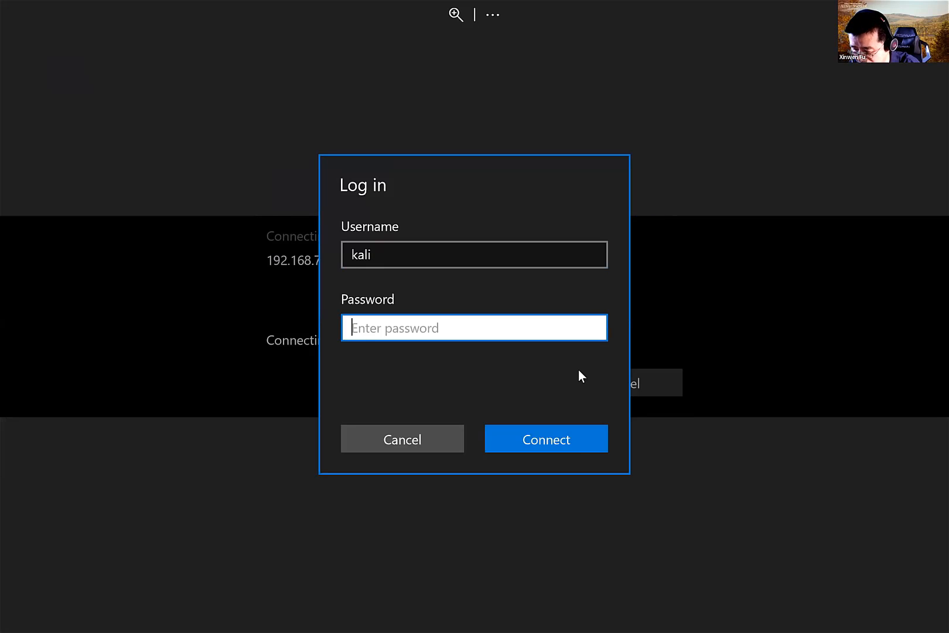
text(ka)
key(BackSpace)
key(BackSpace)
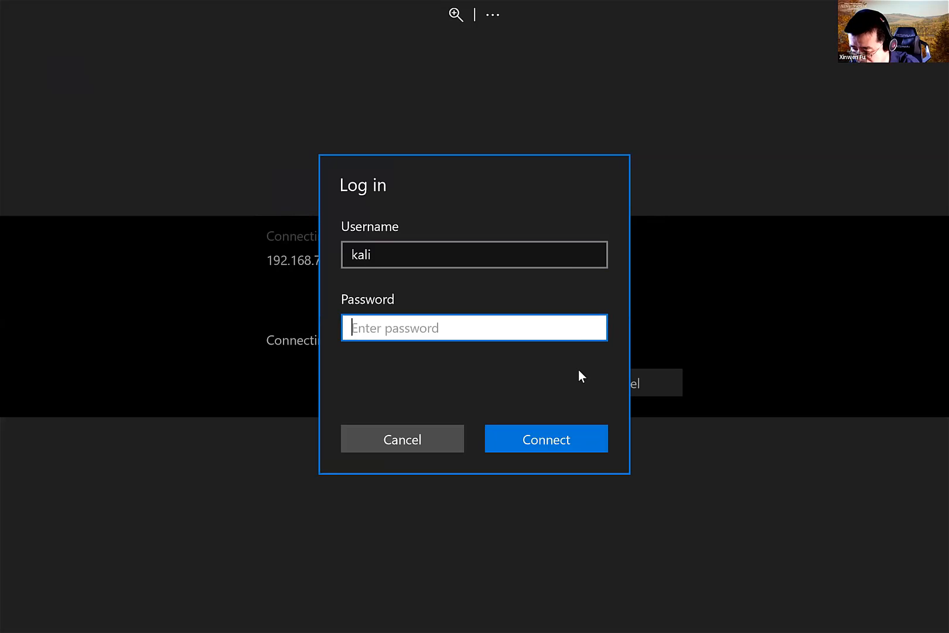
text(kalikali)
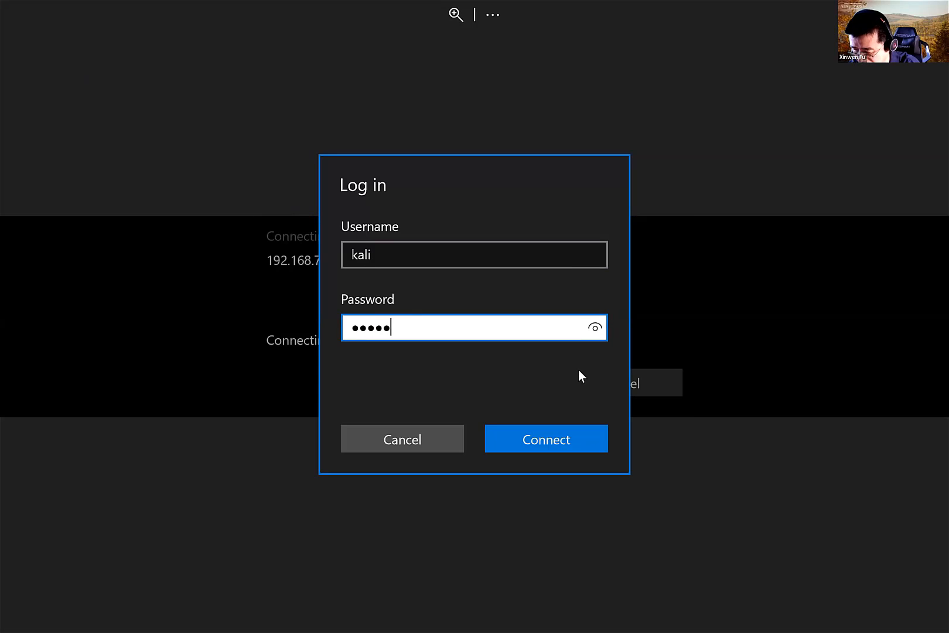
text(kali)
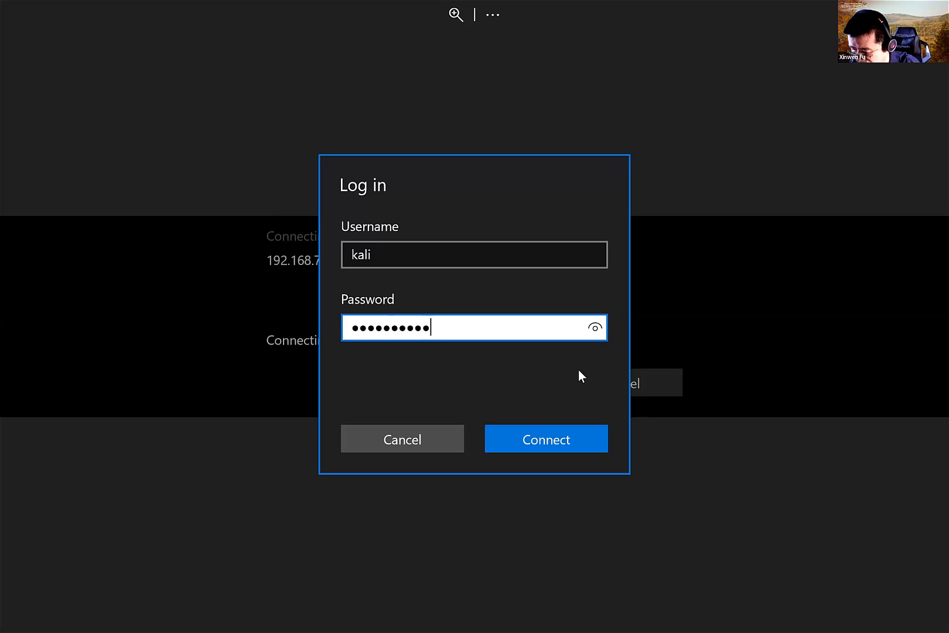
text(kal)
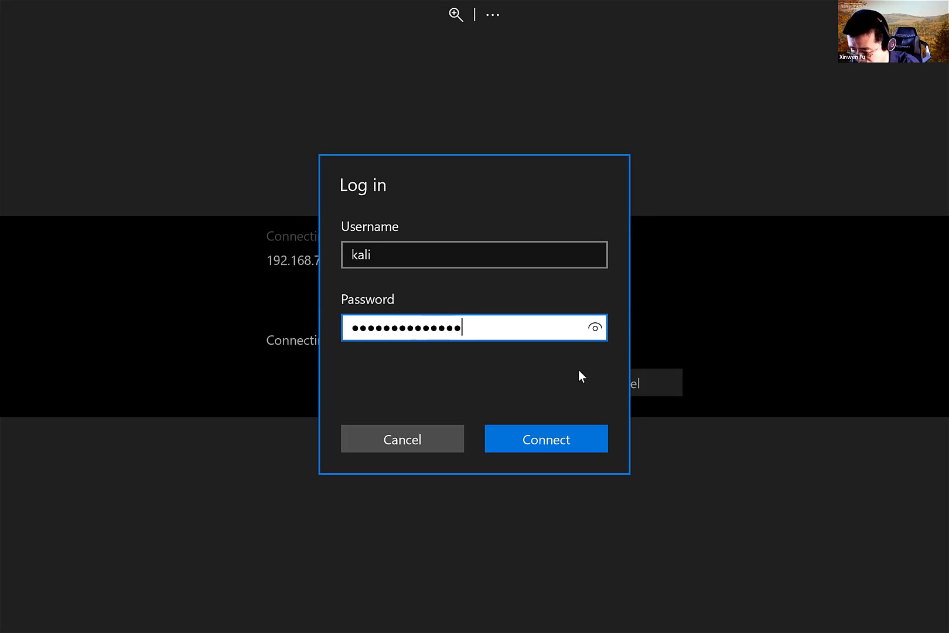
- Log in to Kali, close the chatClient terminal, open and close a new terminal, and show the session options panel
click(568, 438)
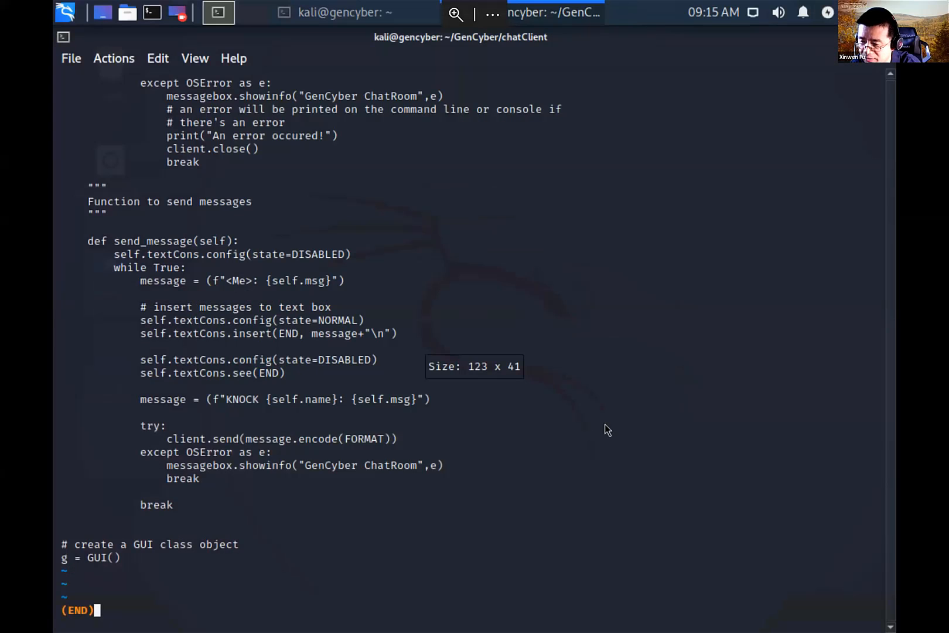
mouse_move(888, 5)
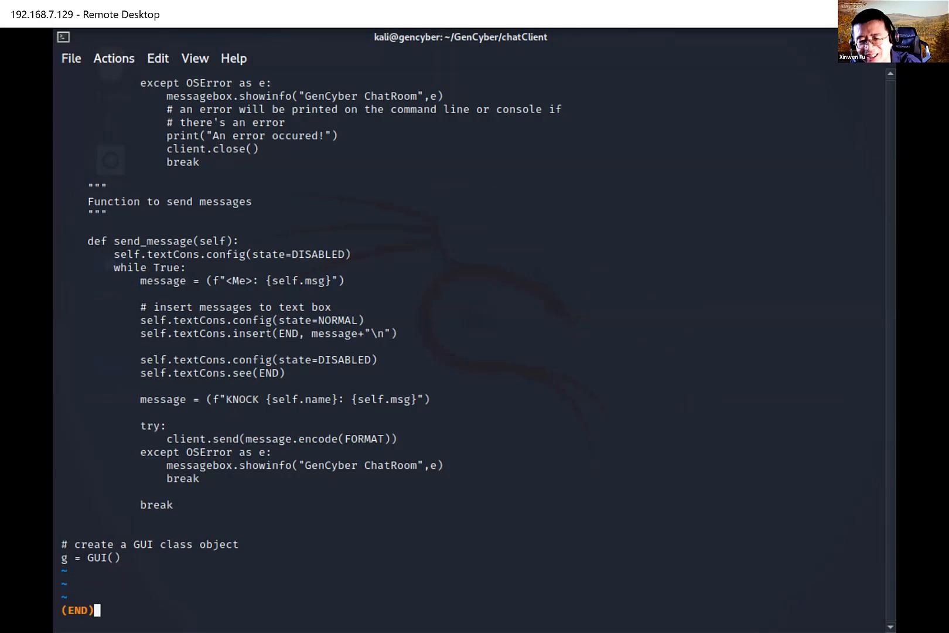
click(887, 37)
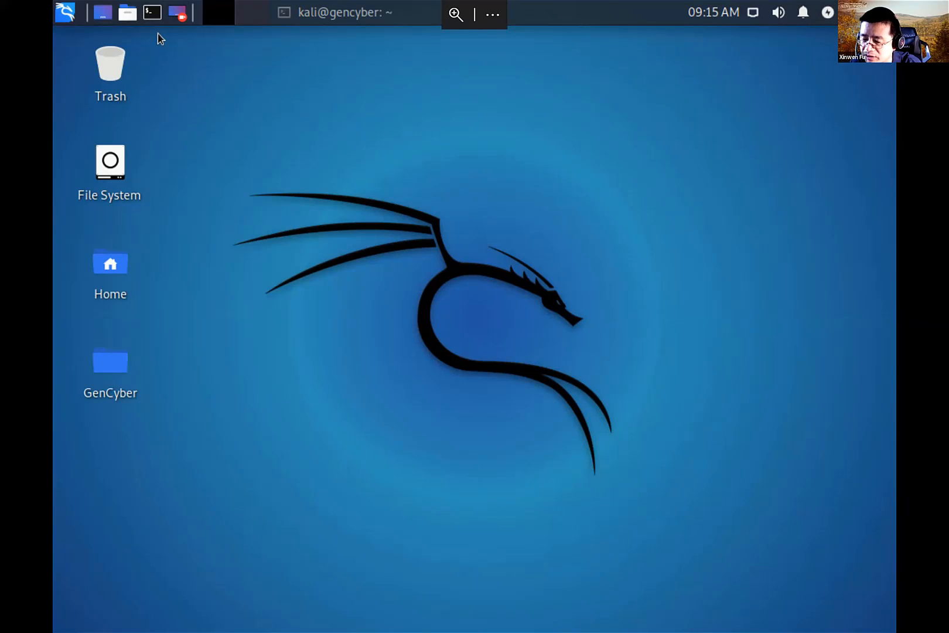
click(152, 13)
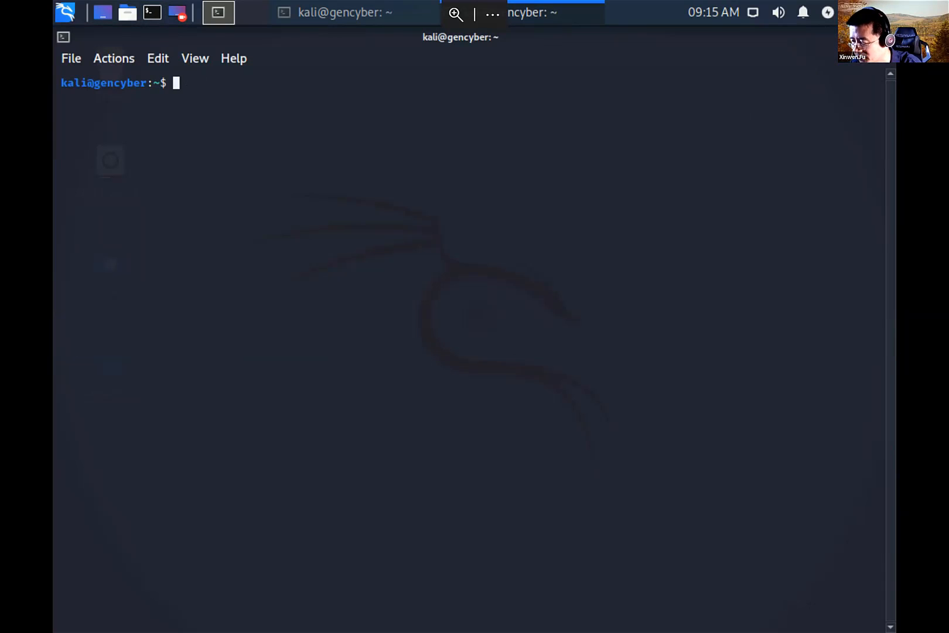
click(885, 37)
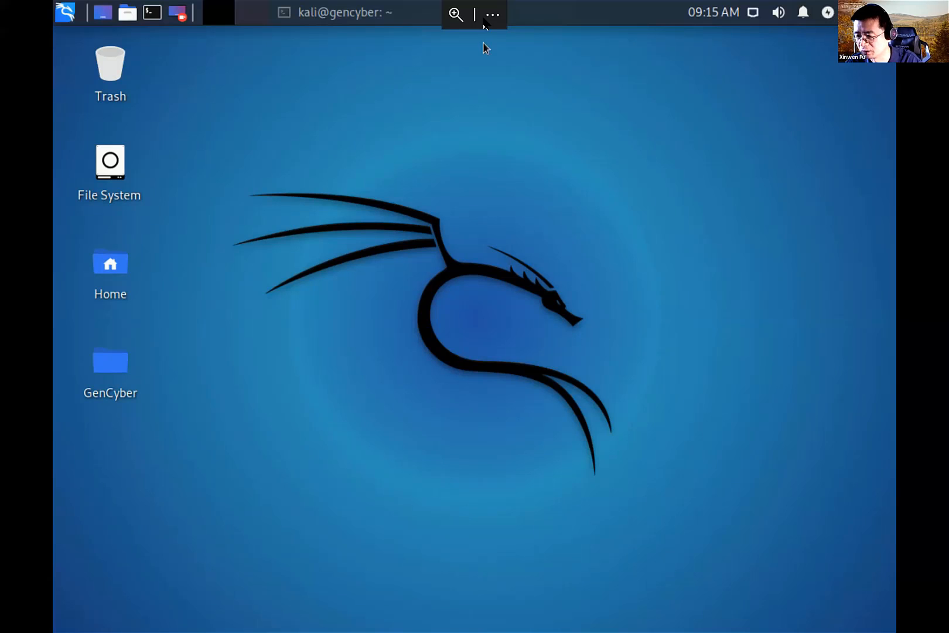
click(492, 8)
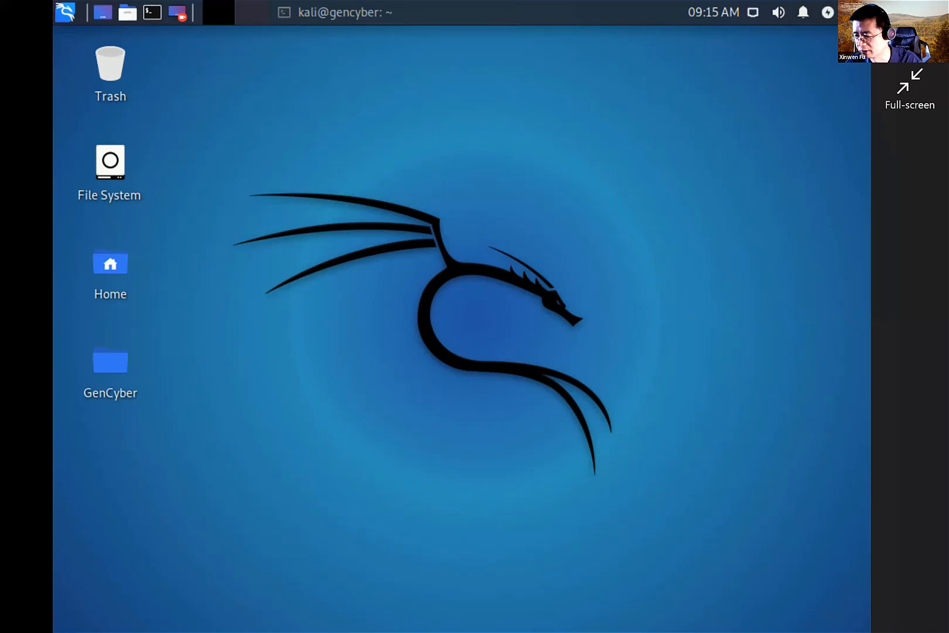
- End the remote session and close the Remote Desktop app
click(910, 34)
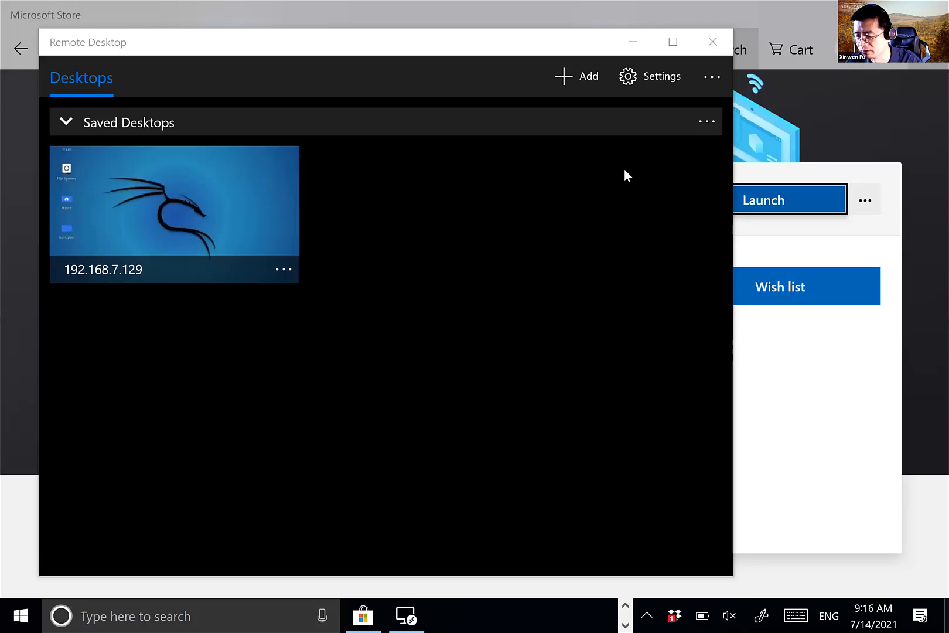
click(707, 44)
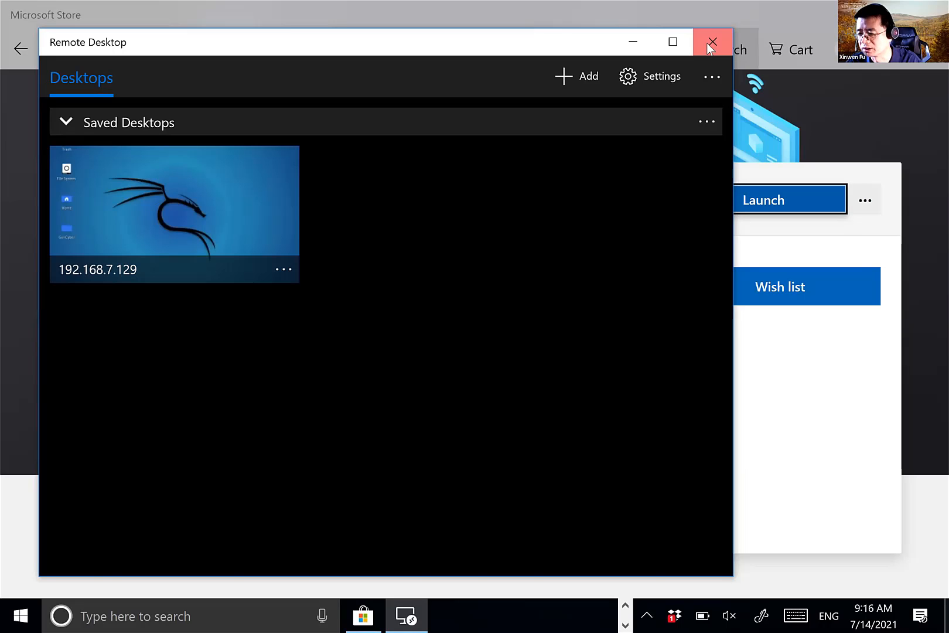
click(707, 42)
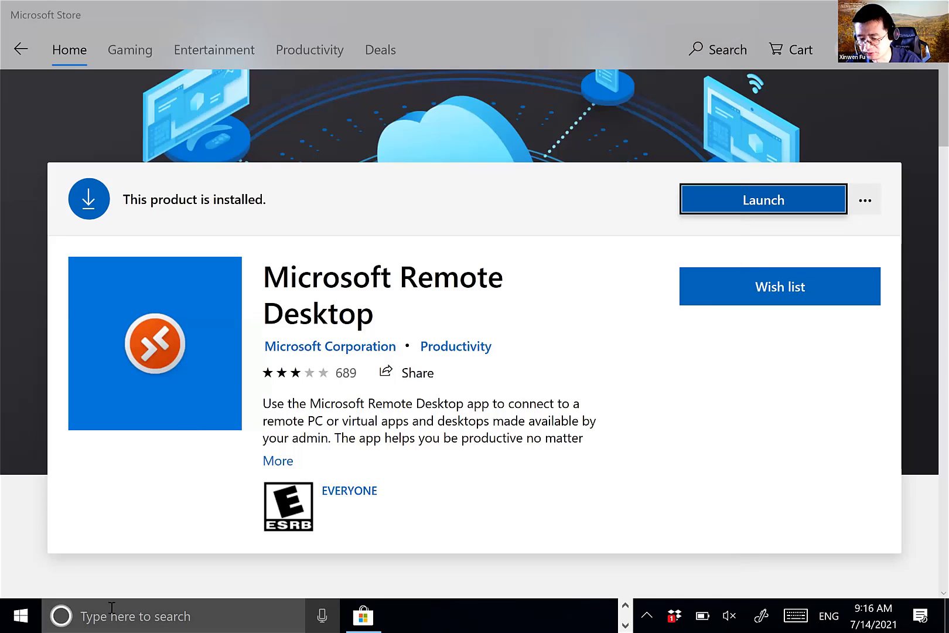
- Relaunch Remote Desktop by searching 'remote', then close it again
click(115, 616)
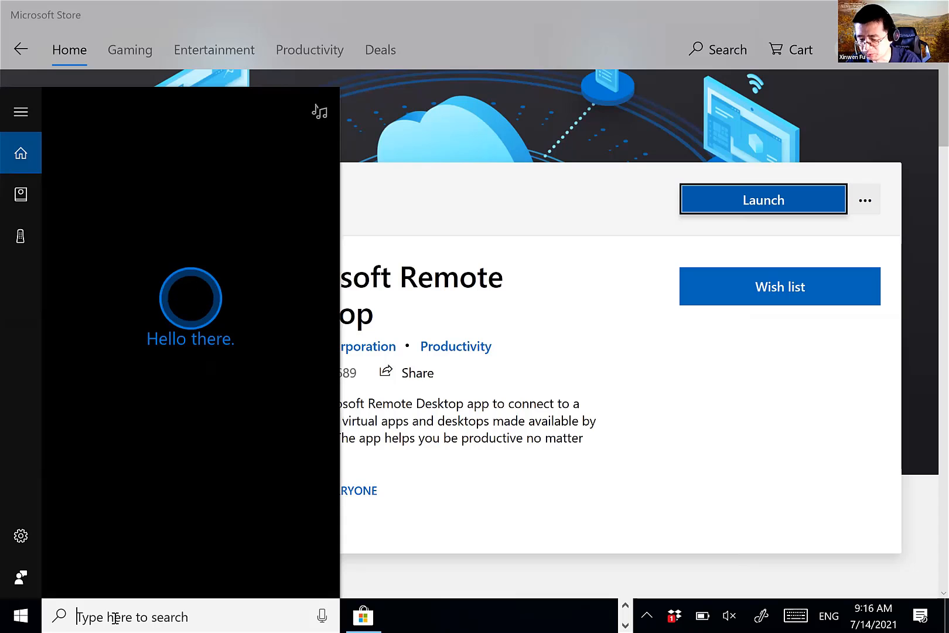
text(remote)
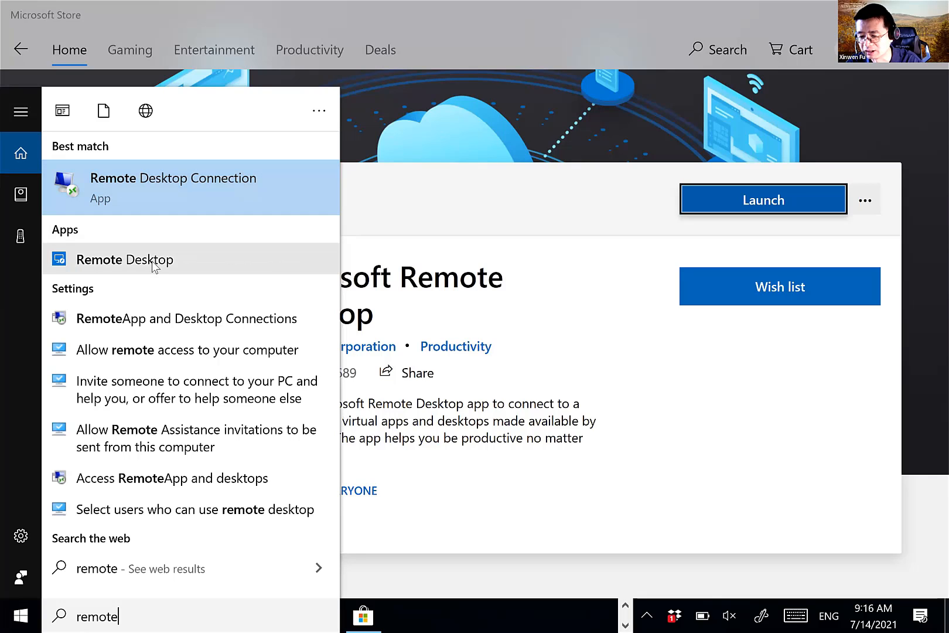
click(199, 261)
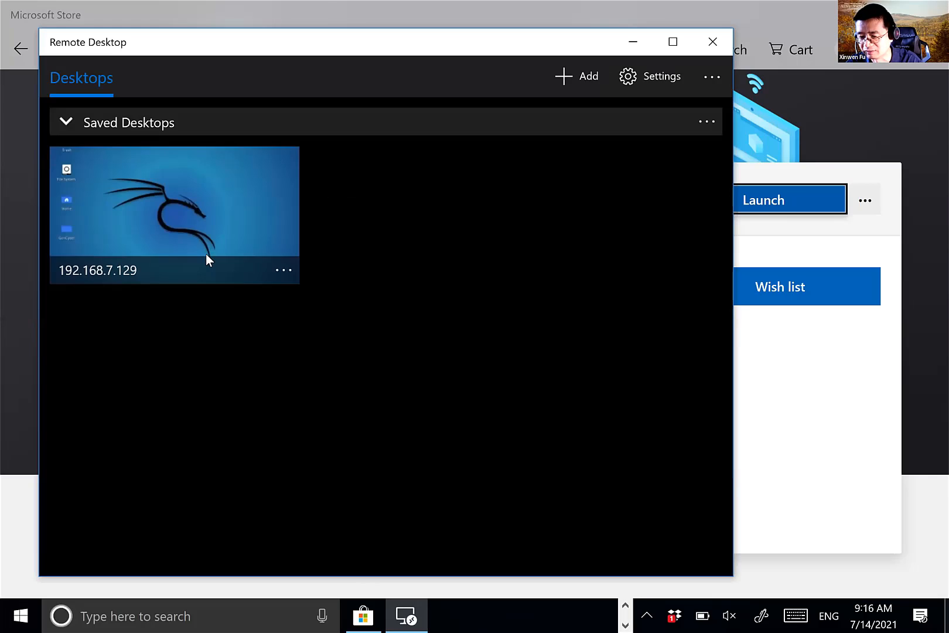
click(717, 45)
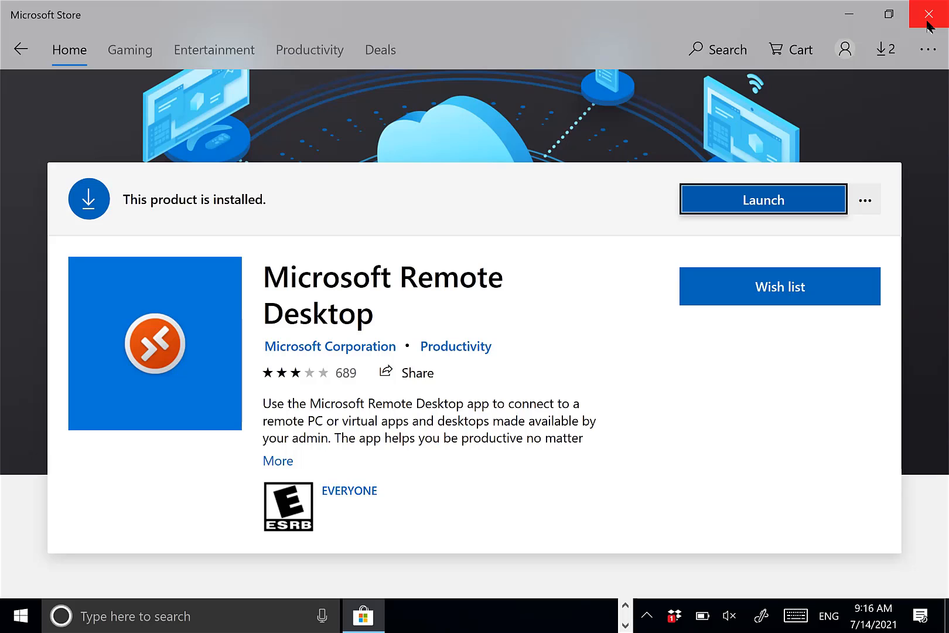
- Bring up the empty Windows search panel over the Store product page
click(927, 26)
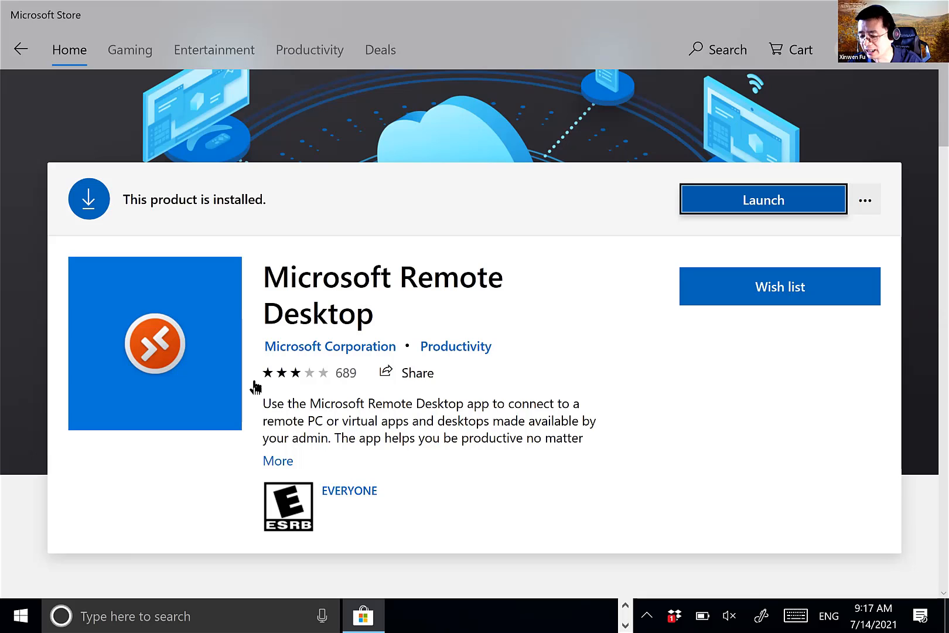
click(127, 616)
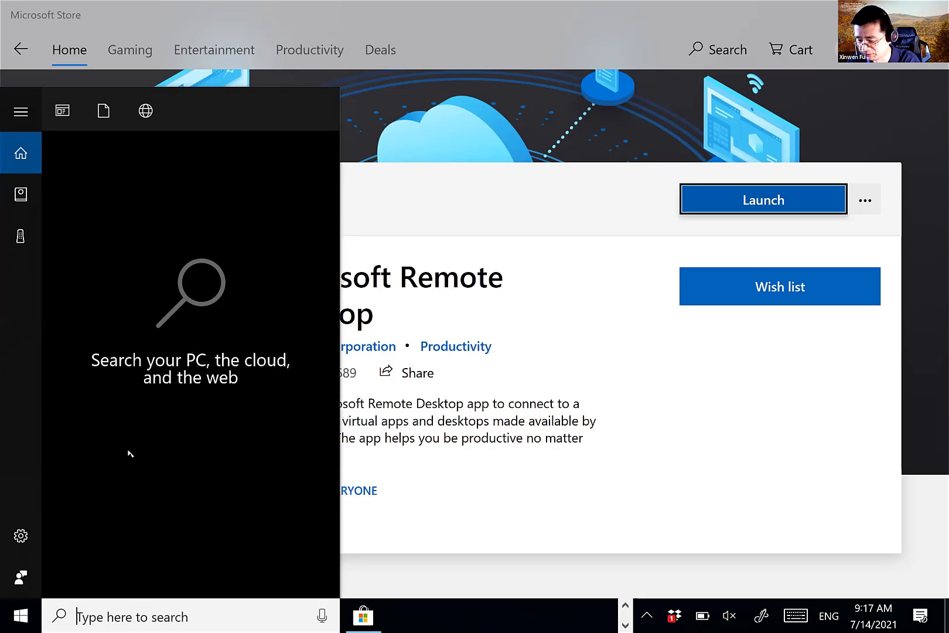
- Launch Remote Desktop Connection from search and change the Computer address to 192.168.7.129
text(remote)
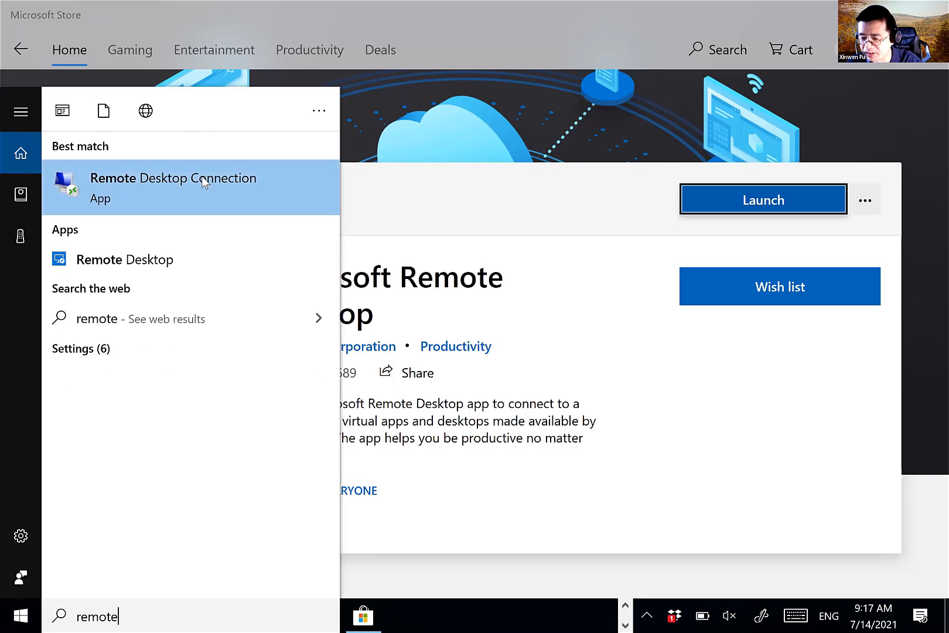
click(201, 180)
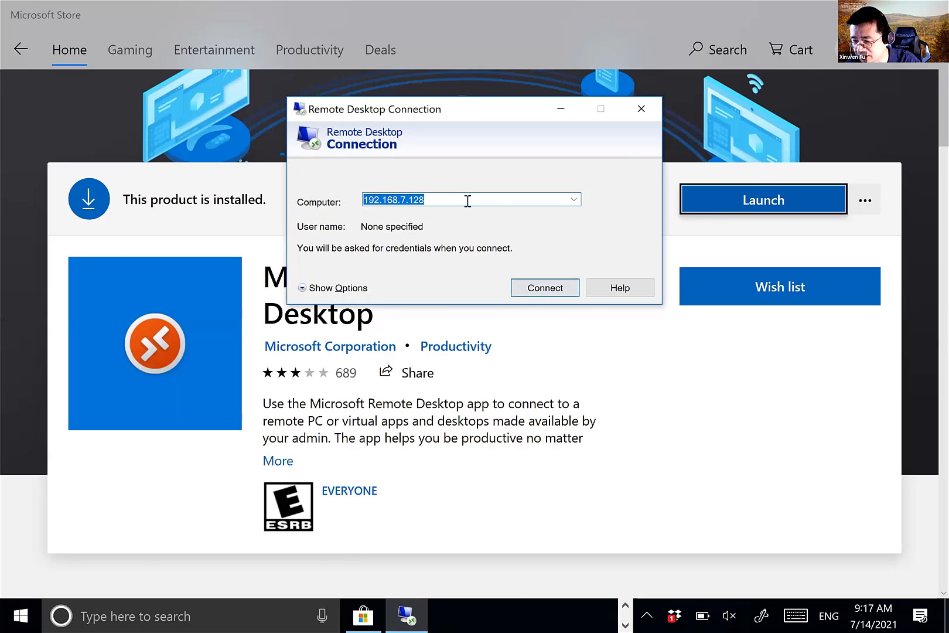
click(410, 201)
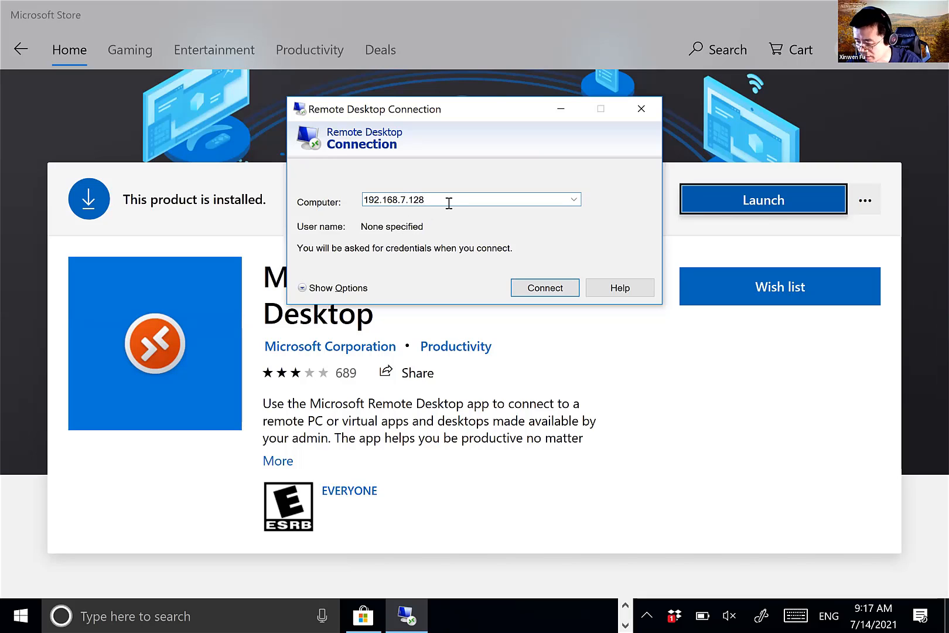
key(BackSpace)
text(9)
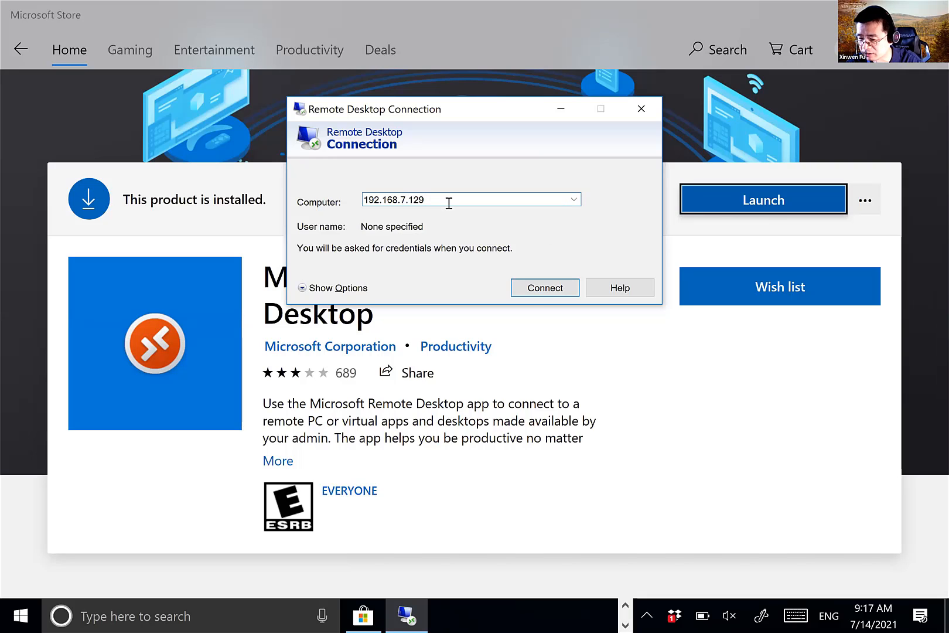
- Connect to 192.168.7.129 accepting the certificate warning, then close and disconnect the session
click(554, 287)
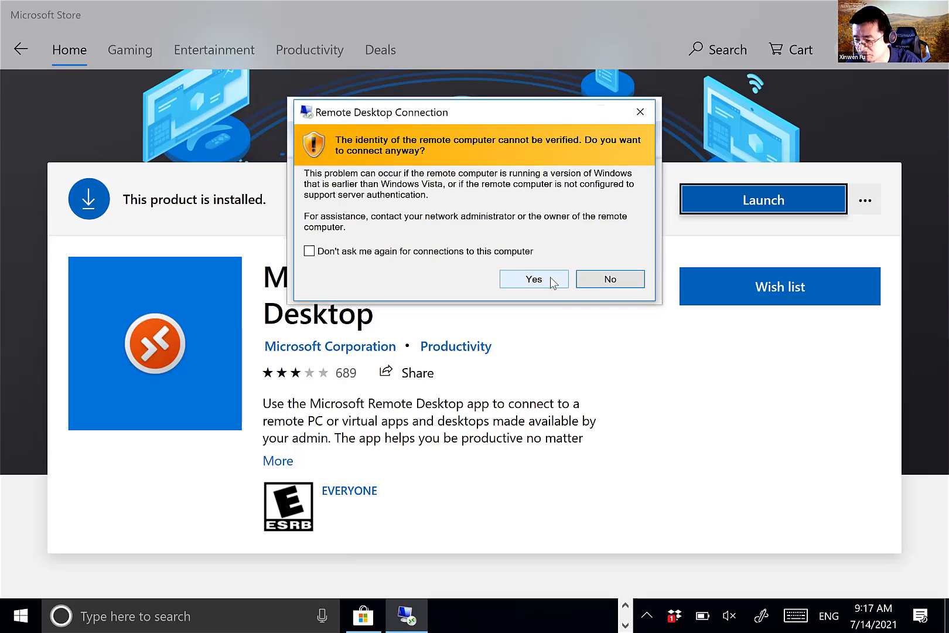
click(549, 279)
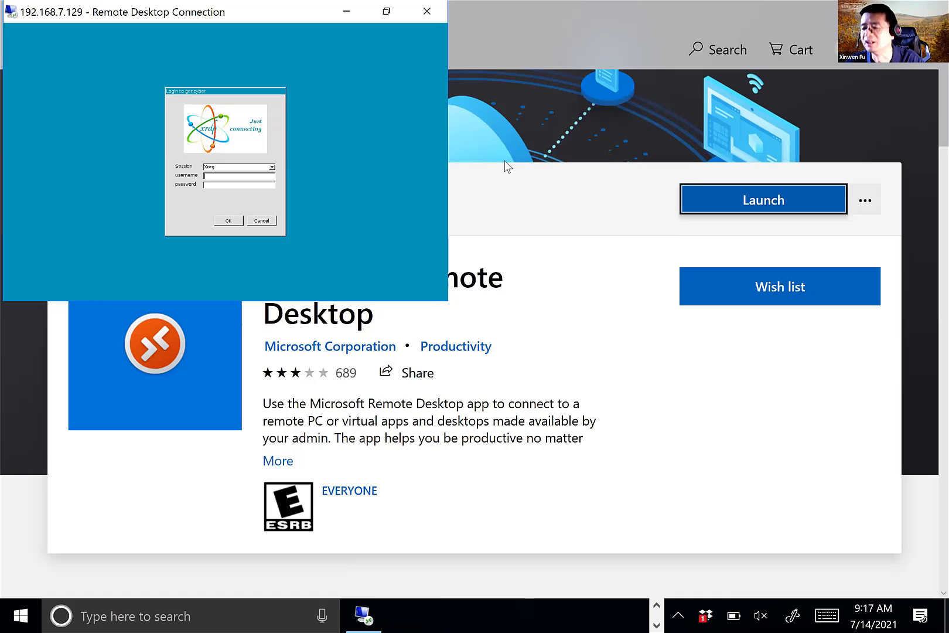
click(427, 11)
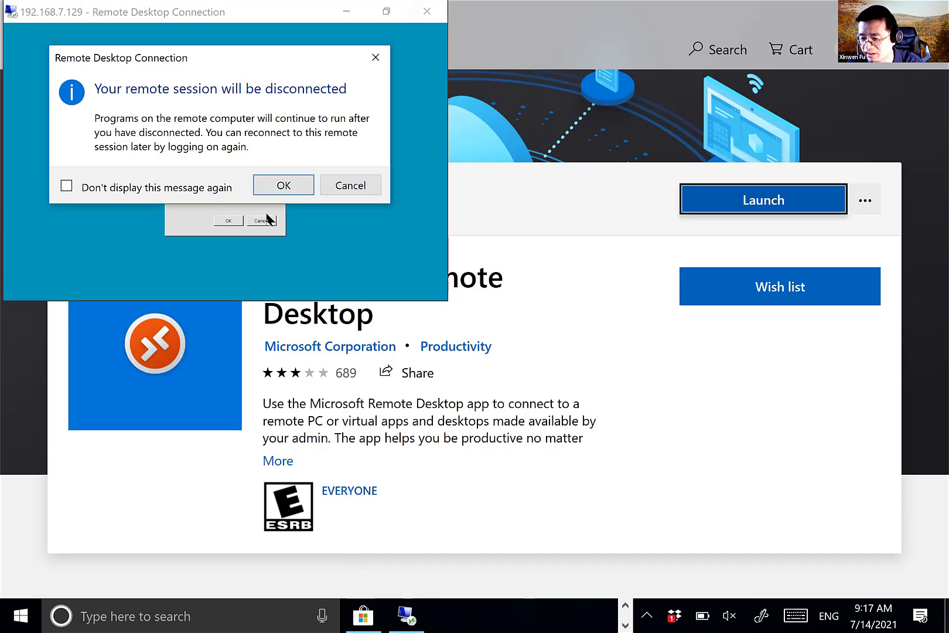
click(295, 188)
- Launch Remote Desktop Connection, set Display size to 1920 by 1200 pixels, and connect
click(112, 616)
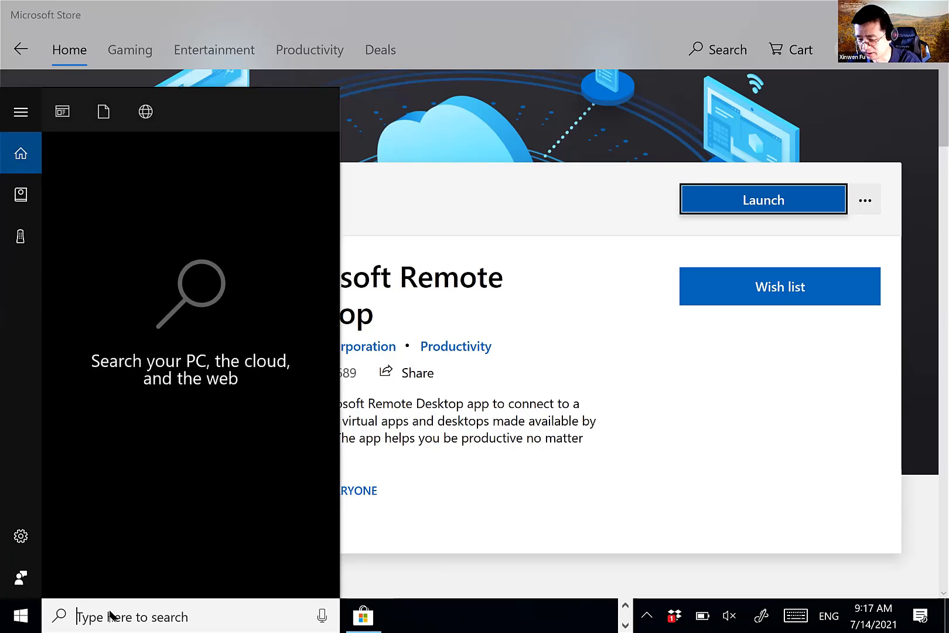
text(remote)
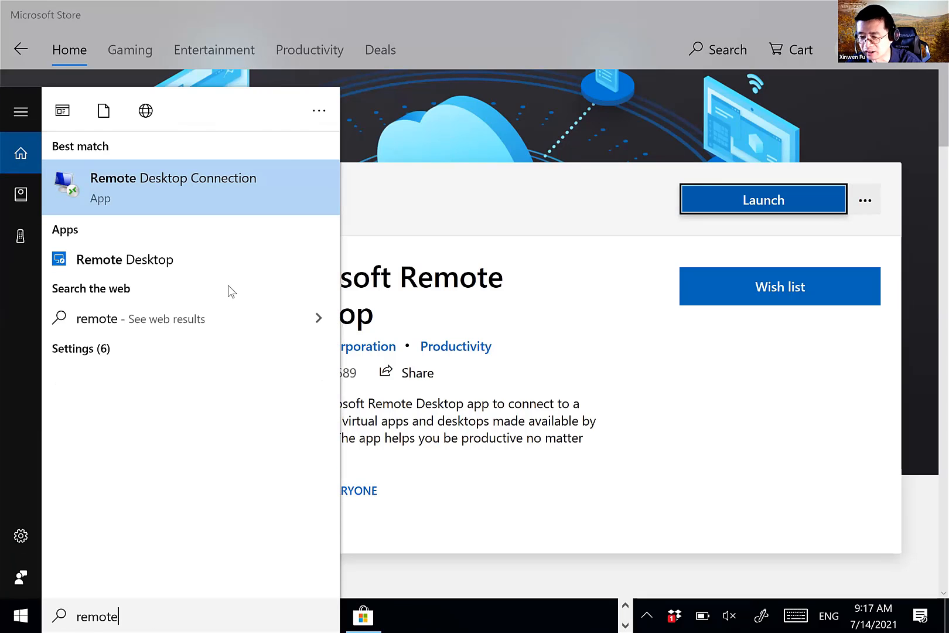
click(269, 170)
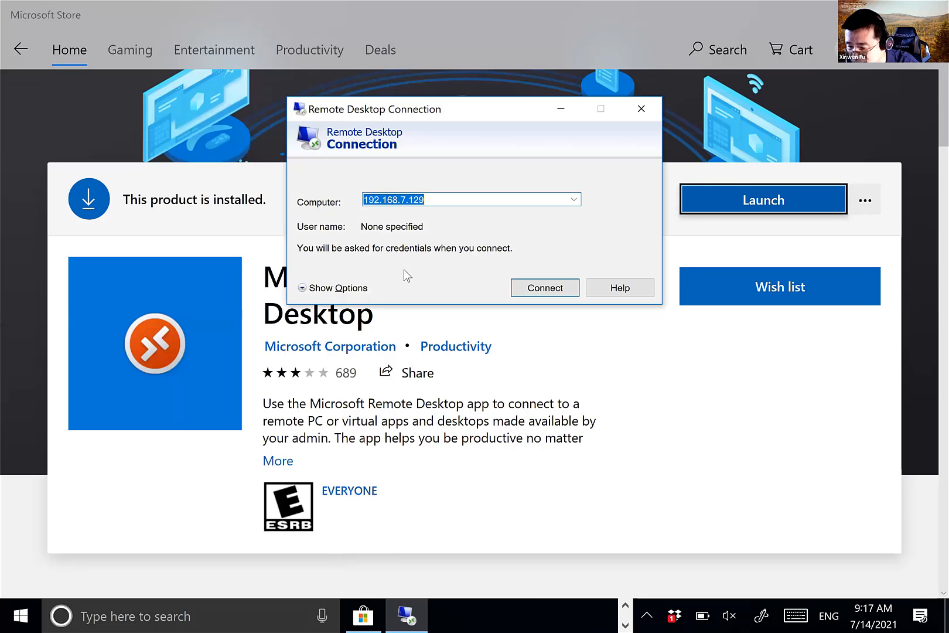
click(348, 291)
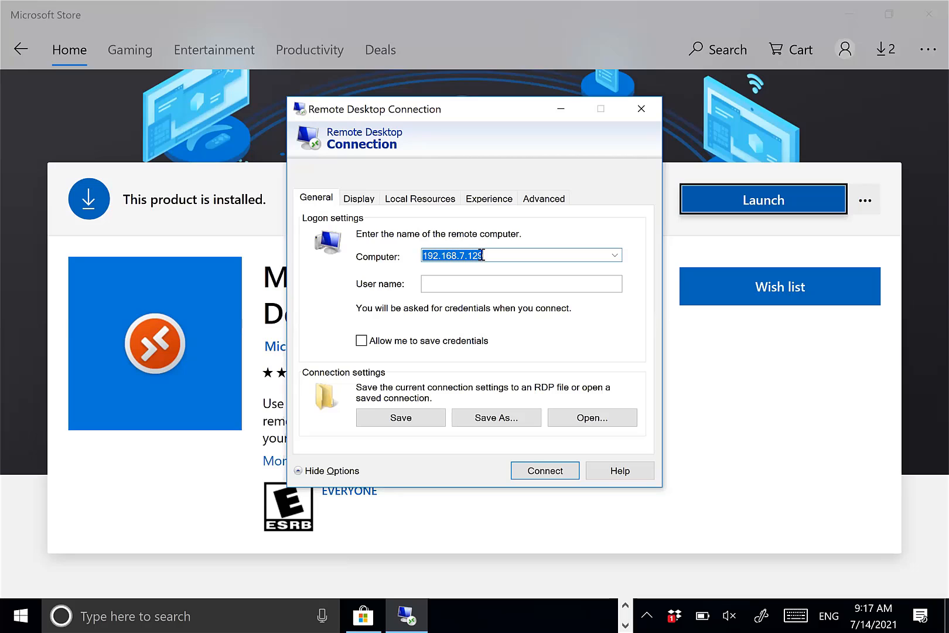
click(362, 199)
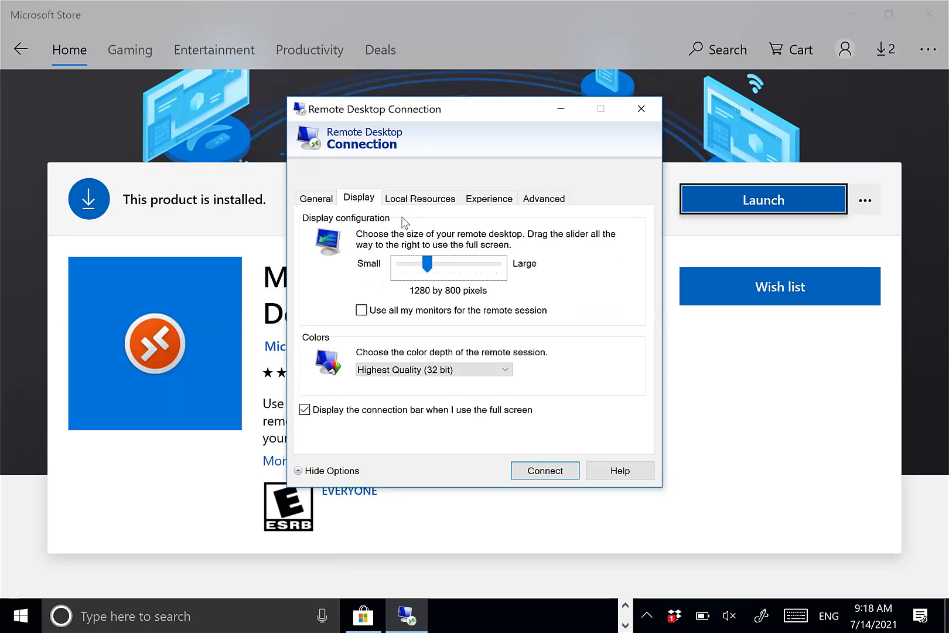
click(453, 264)
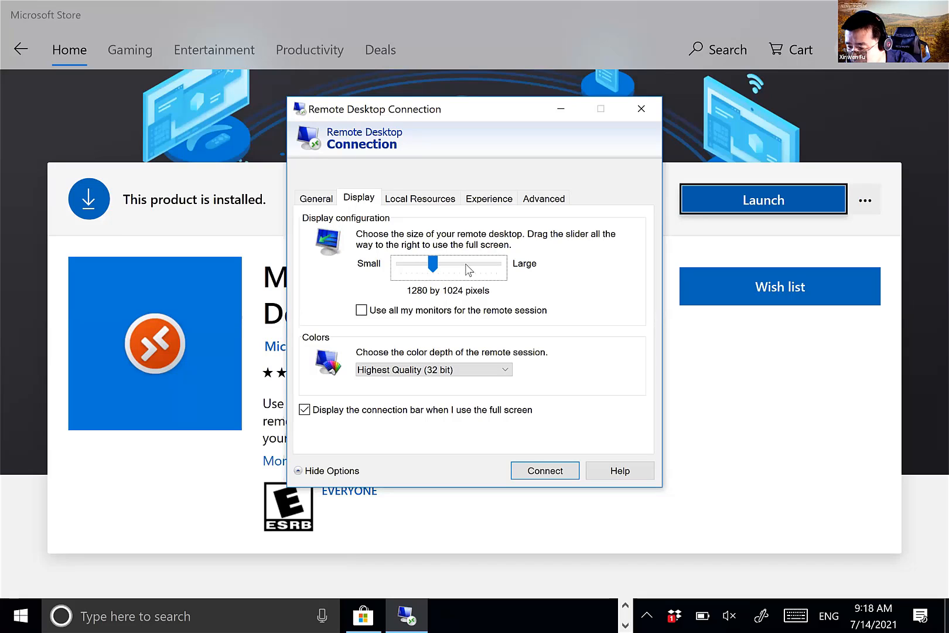
drag(433, 266, 449, 266)
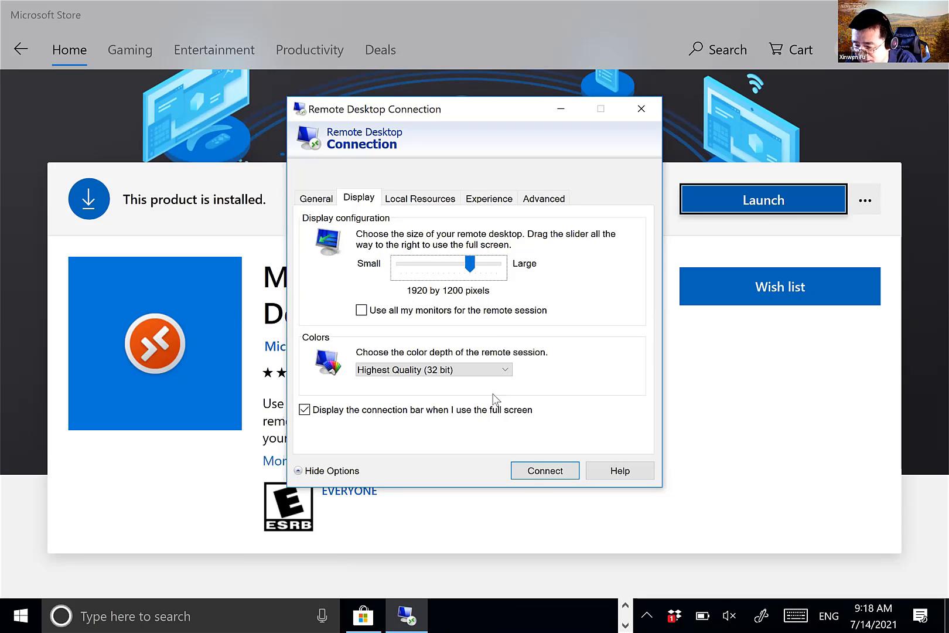
click(555, 469)
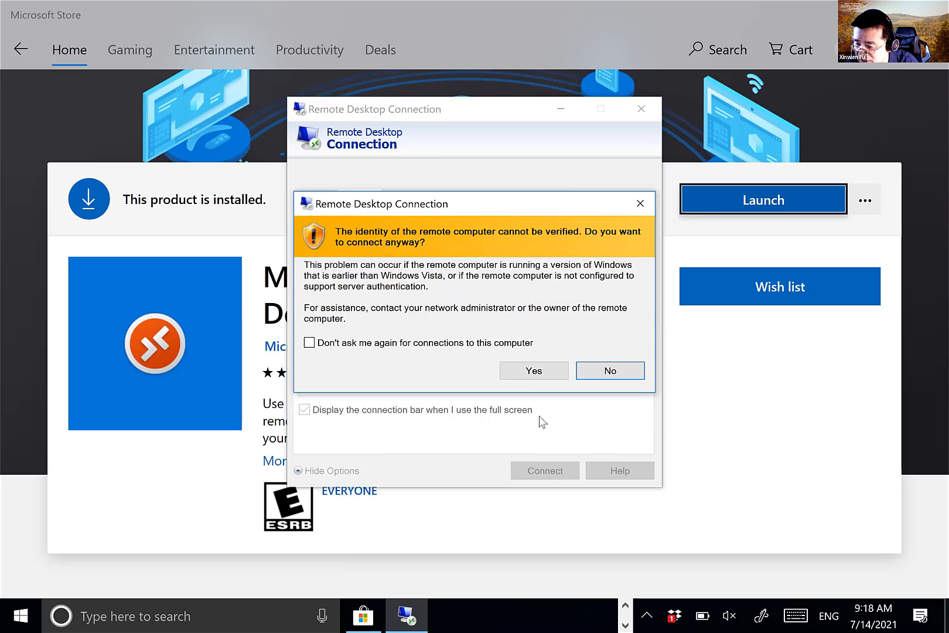
- Accept the certificate warning, resize the xrdp session window, then close and disconnect it
click(536, 371)
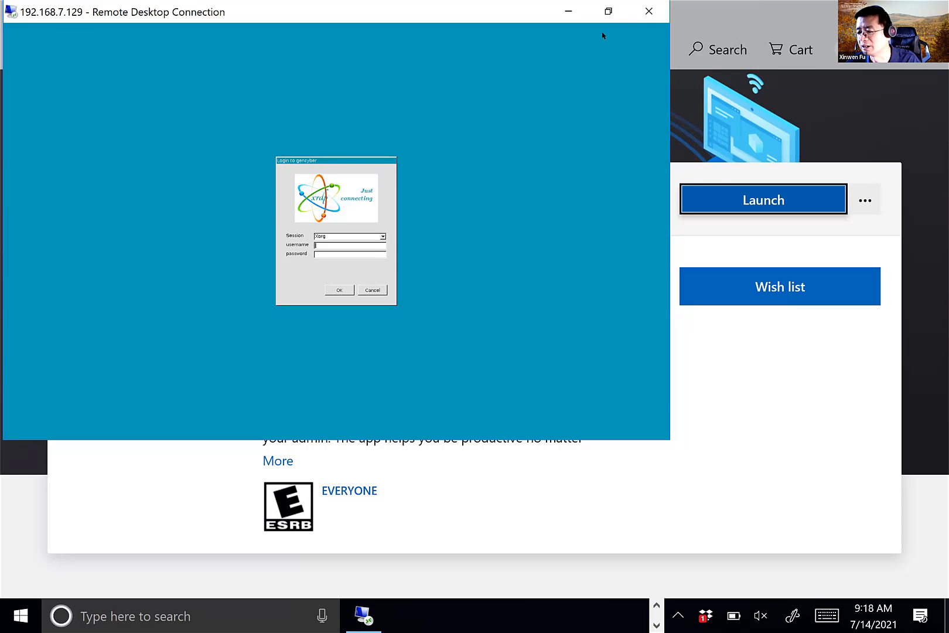
click(603, 14)
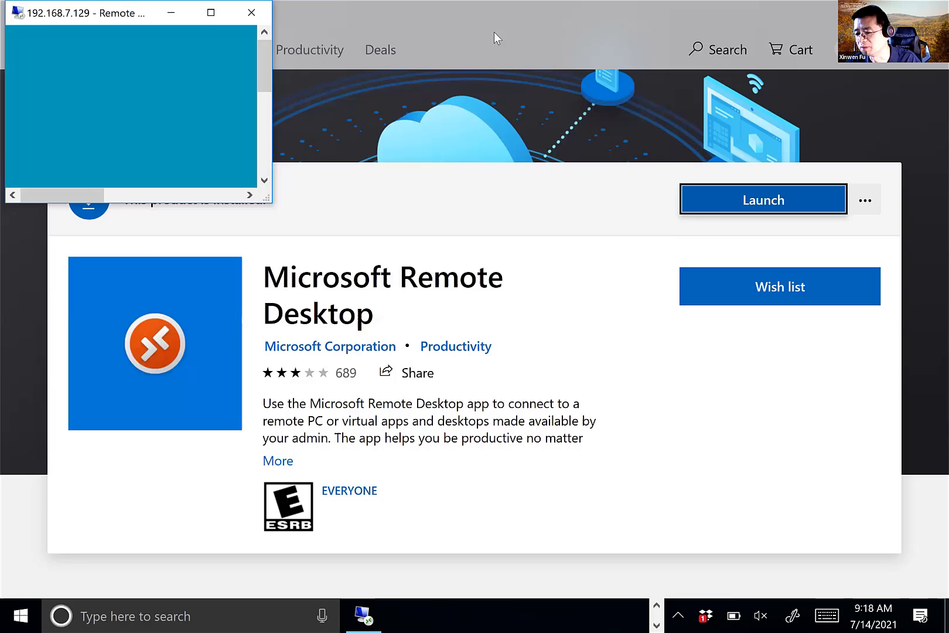
click(211, 13)
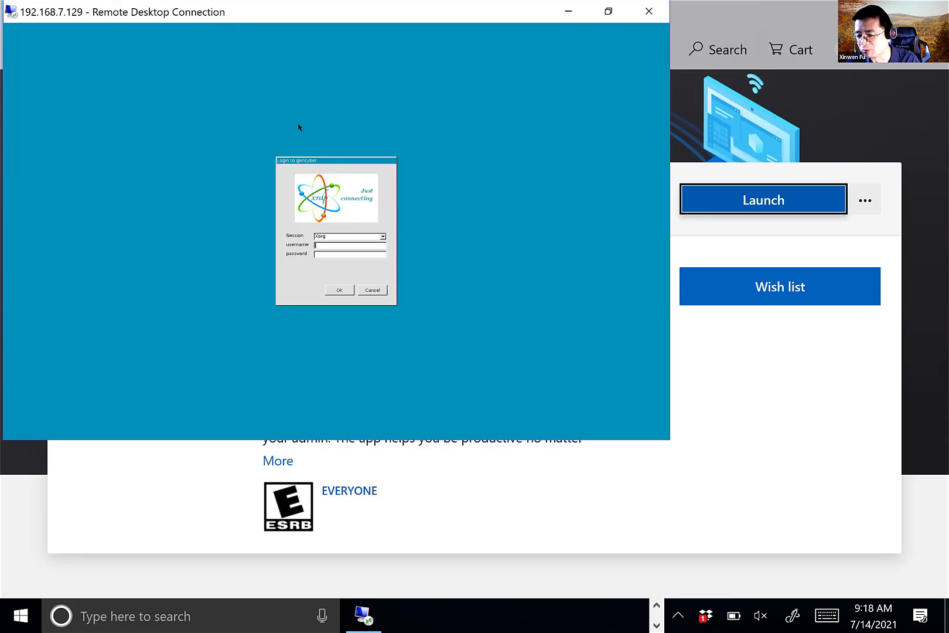
click(650, 11)
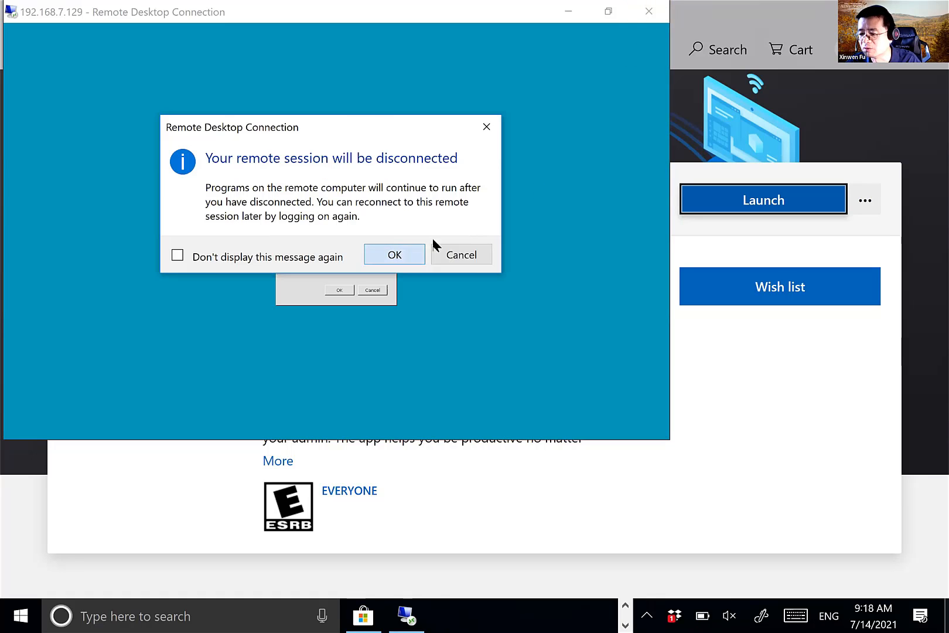
click(404, 254)
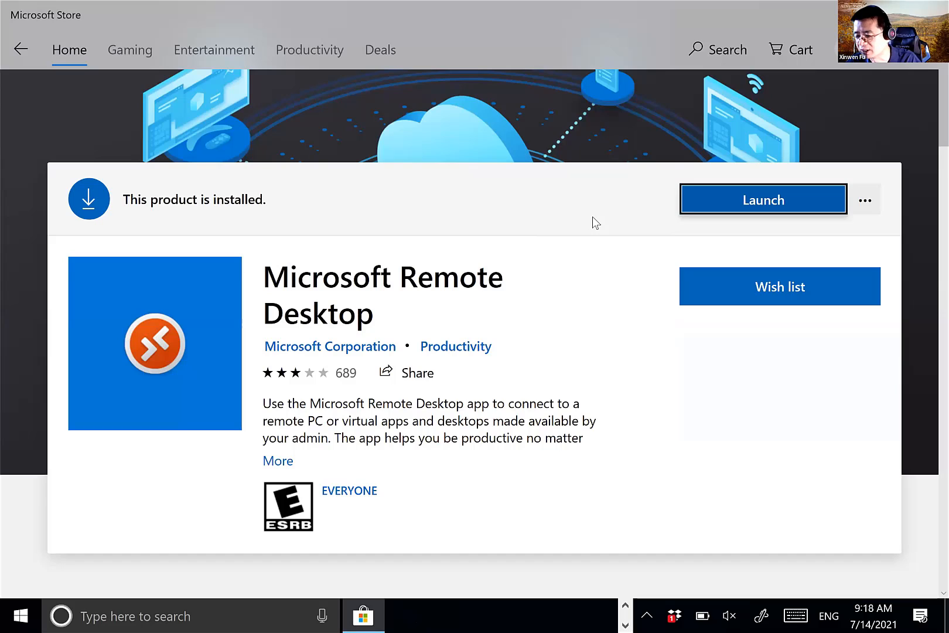